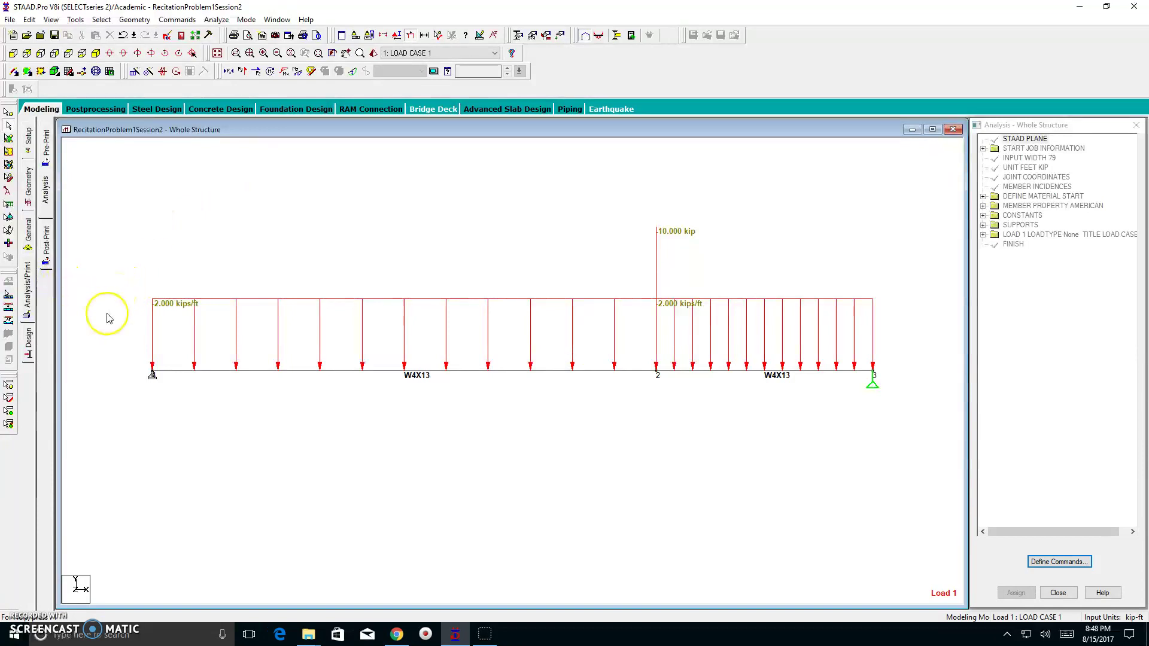
Add a Perform Analysis command with No Print before Finish, then show the beam loads again
click(28, 291)
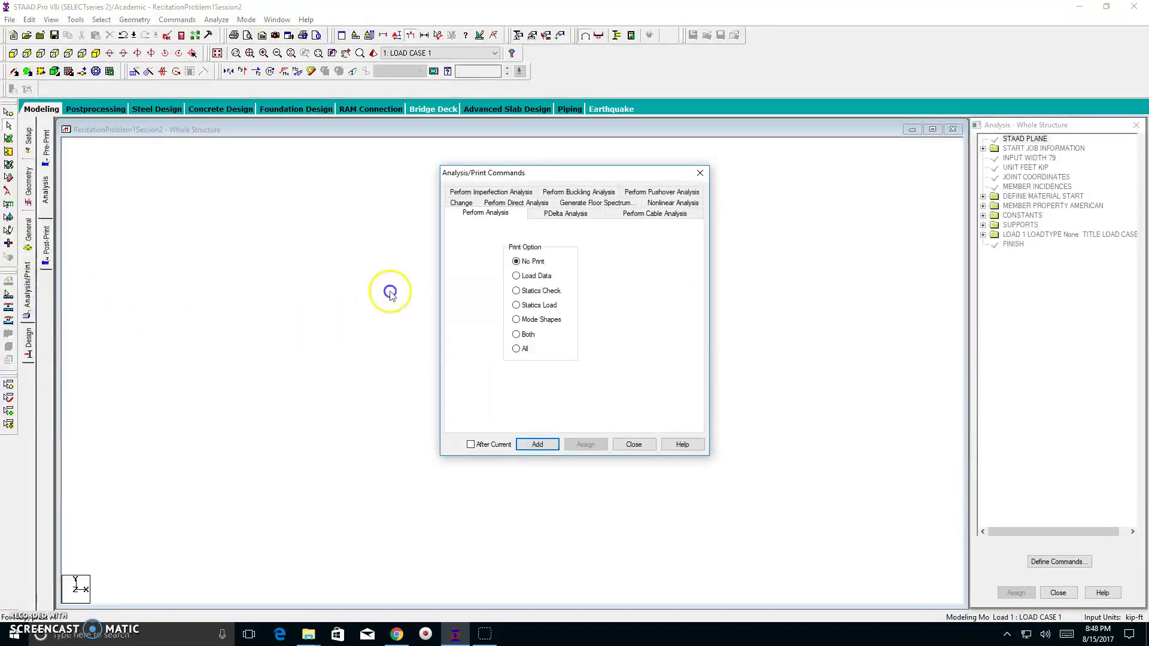
click(462, 214)
click(506, 213)
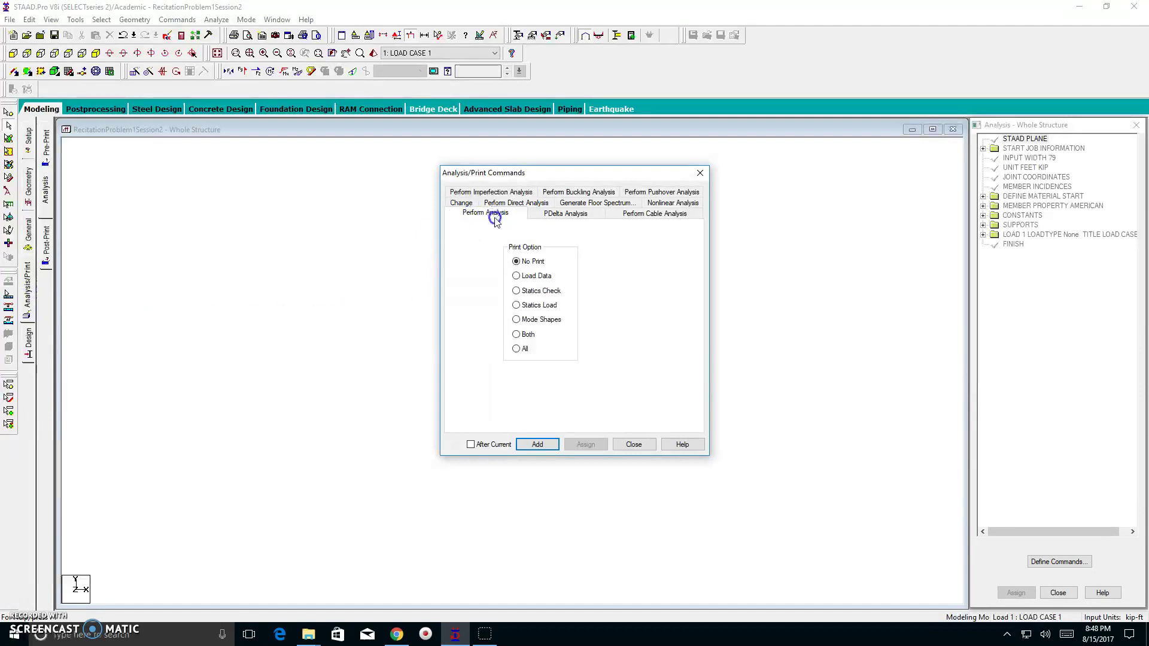
click(516, 262)
click(542, 445)
click(633, 445)
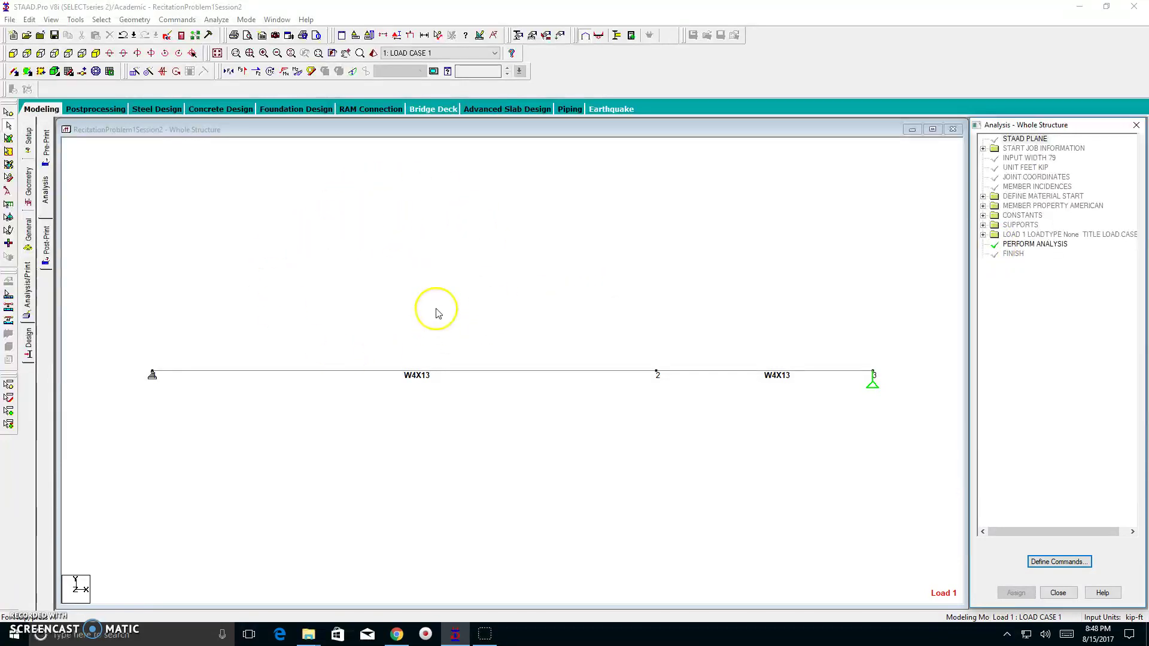
click(410, 37)
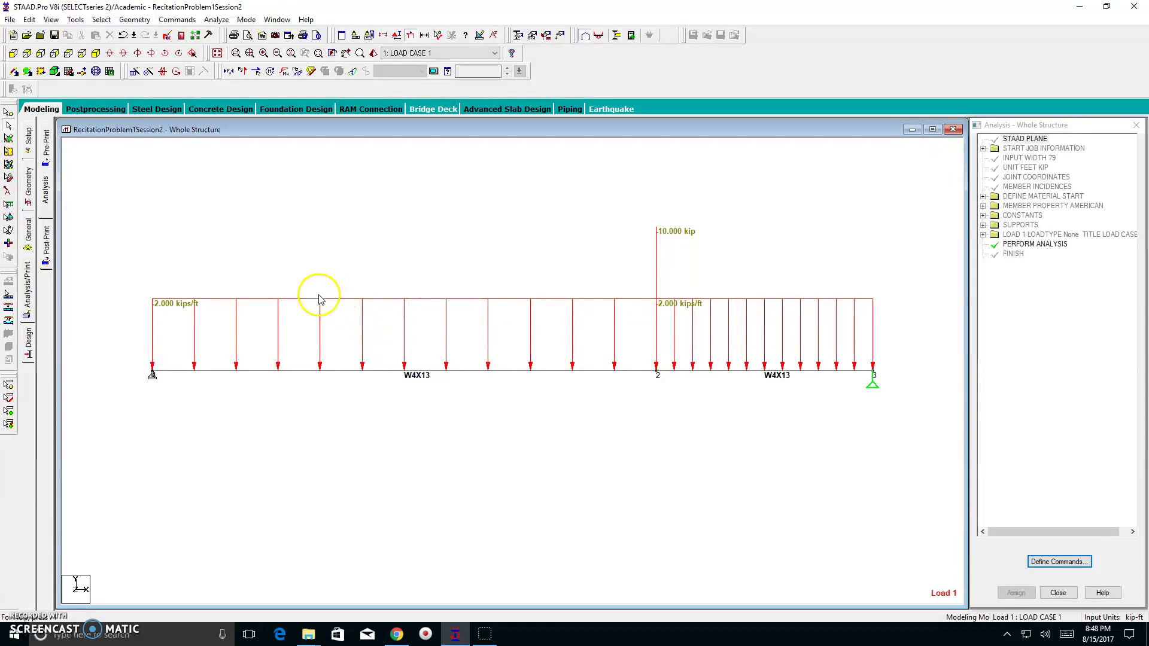
Save the structure, run the analysis, and check the log reports 0 errors and 0 warnings
click(220, 24)
click(216, 33)
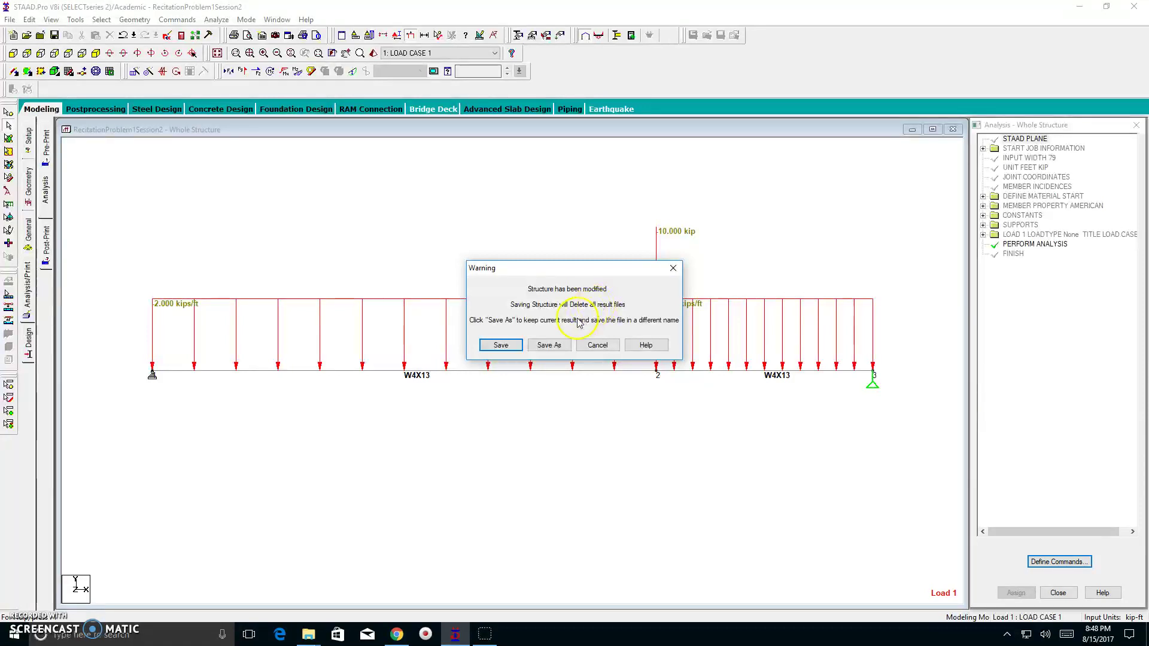
click(503, 346)
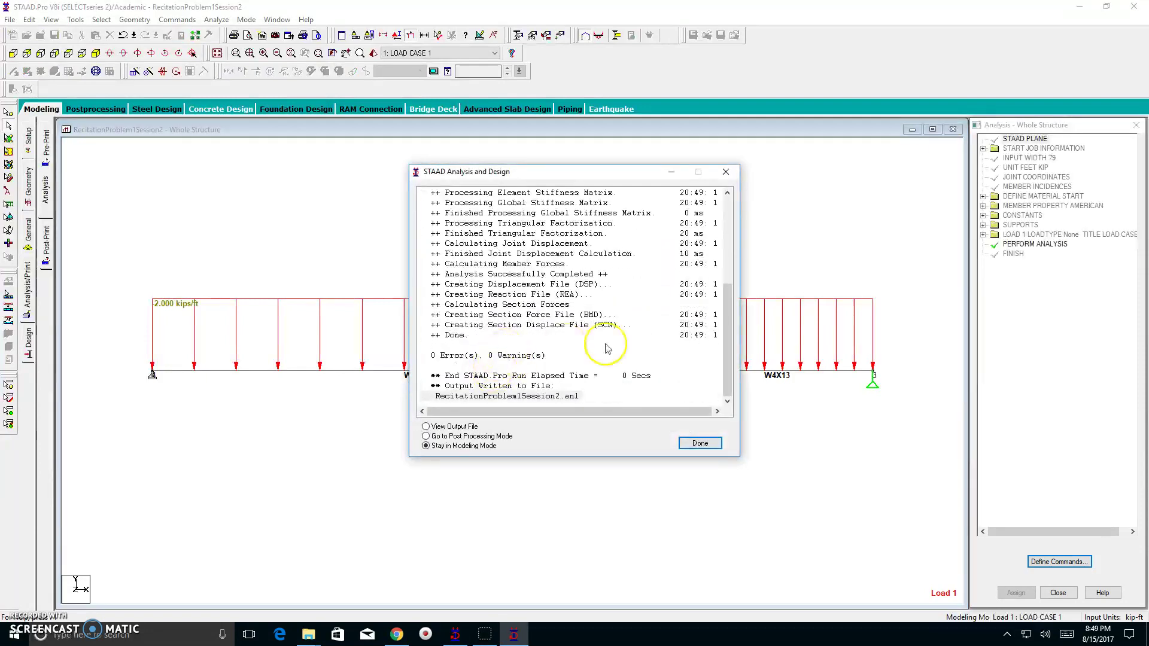
drag(724, 334, 724, 239)
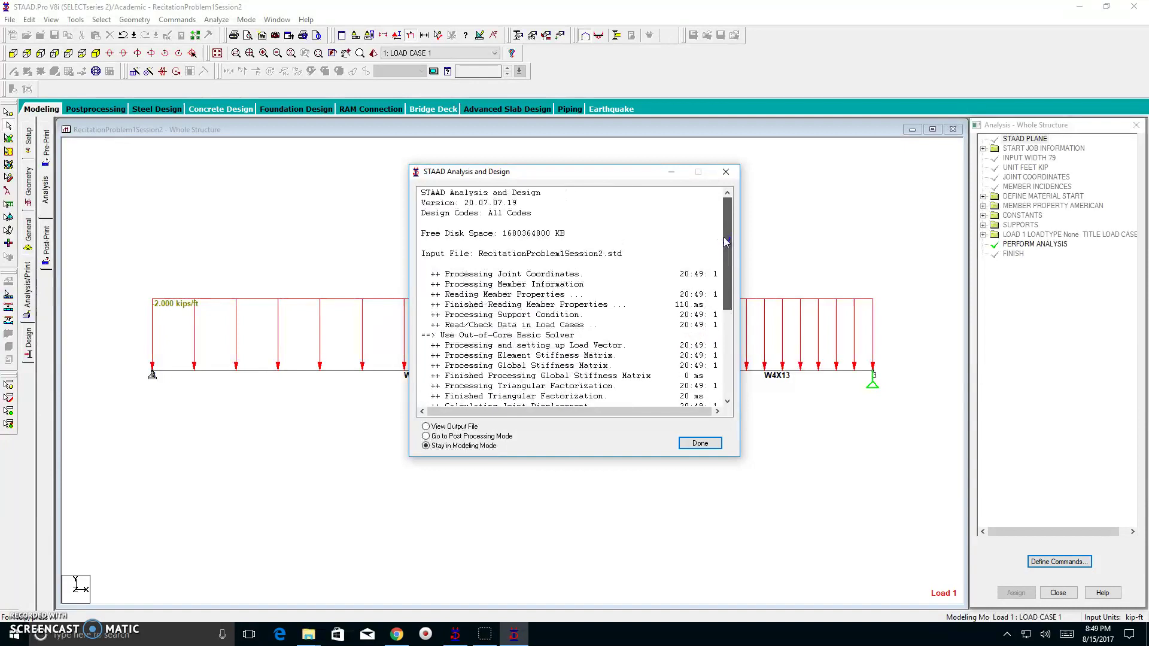
drag(726, 242, 724, 339)
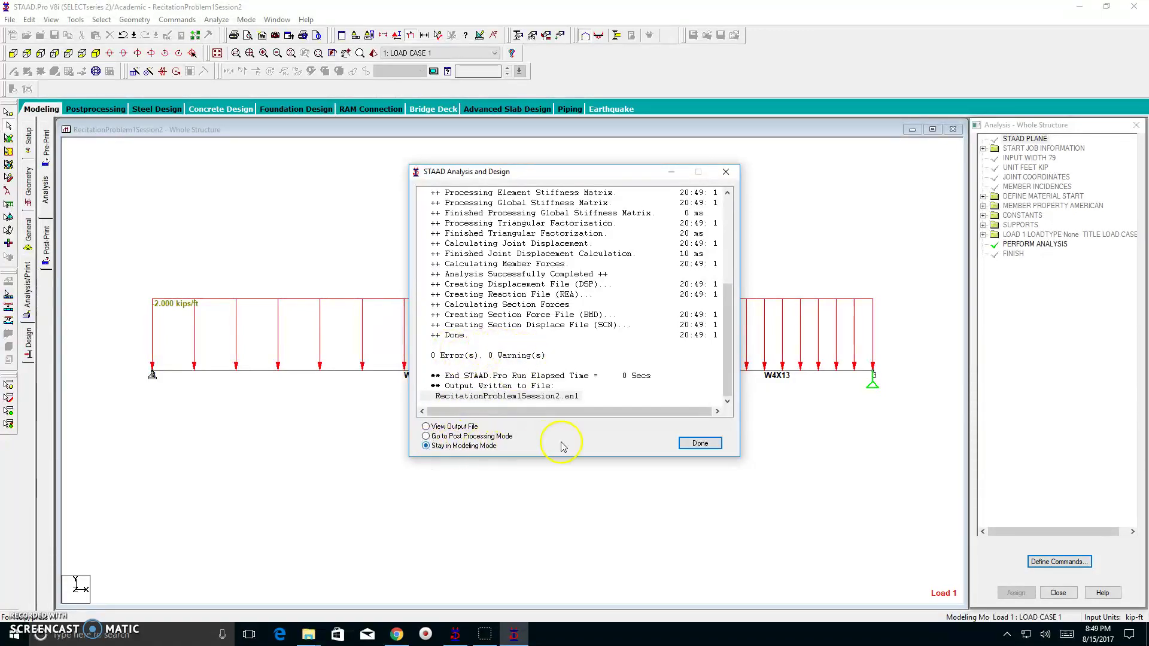
click(698, 444)
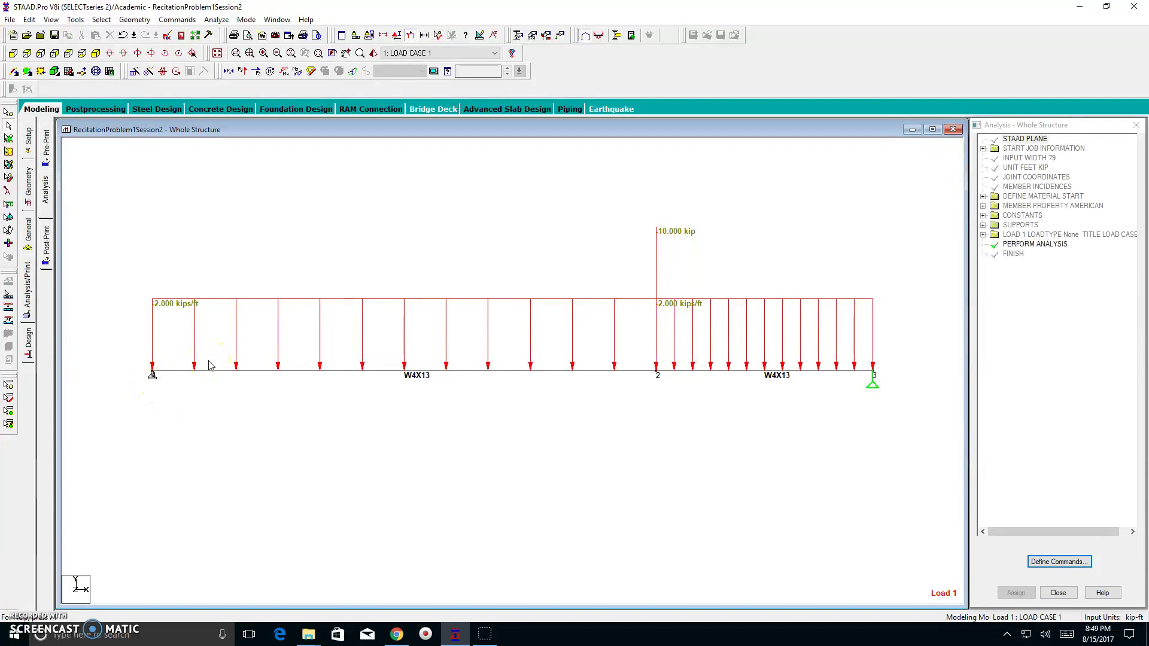
Open postprocessing for LOAD CASE 1 to view the deflected beam and displacement tables
click(89, 110)
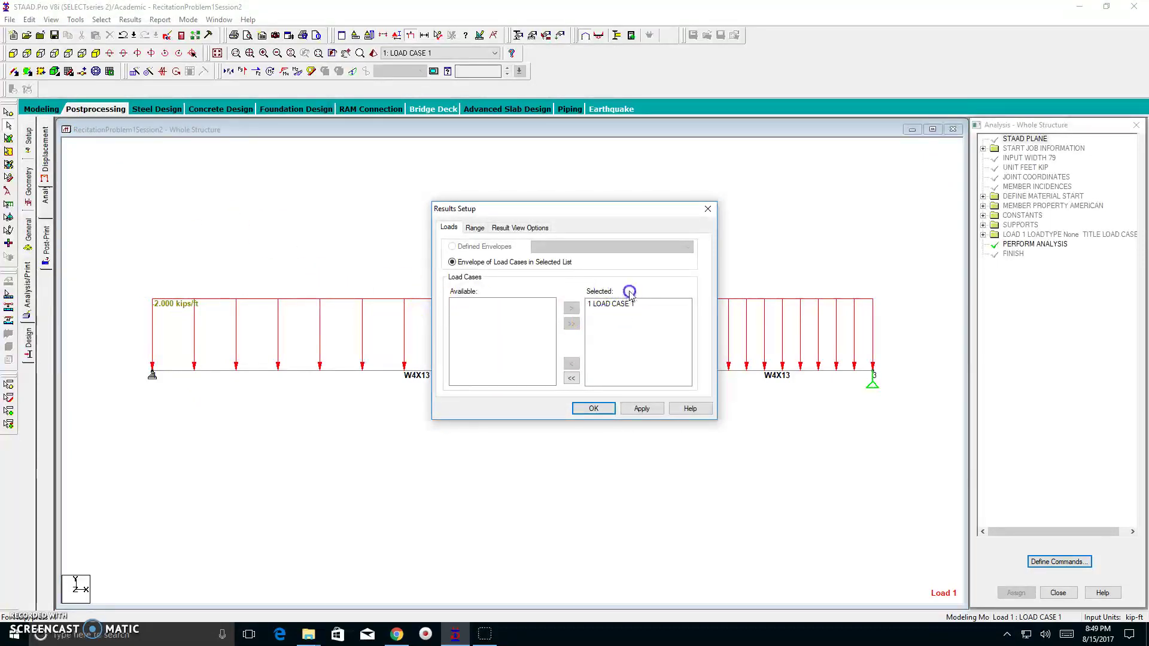
click(594, 408)
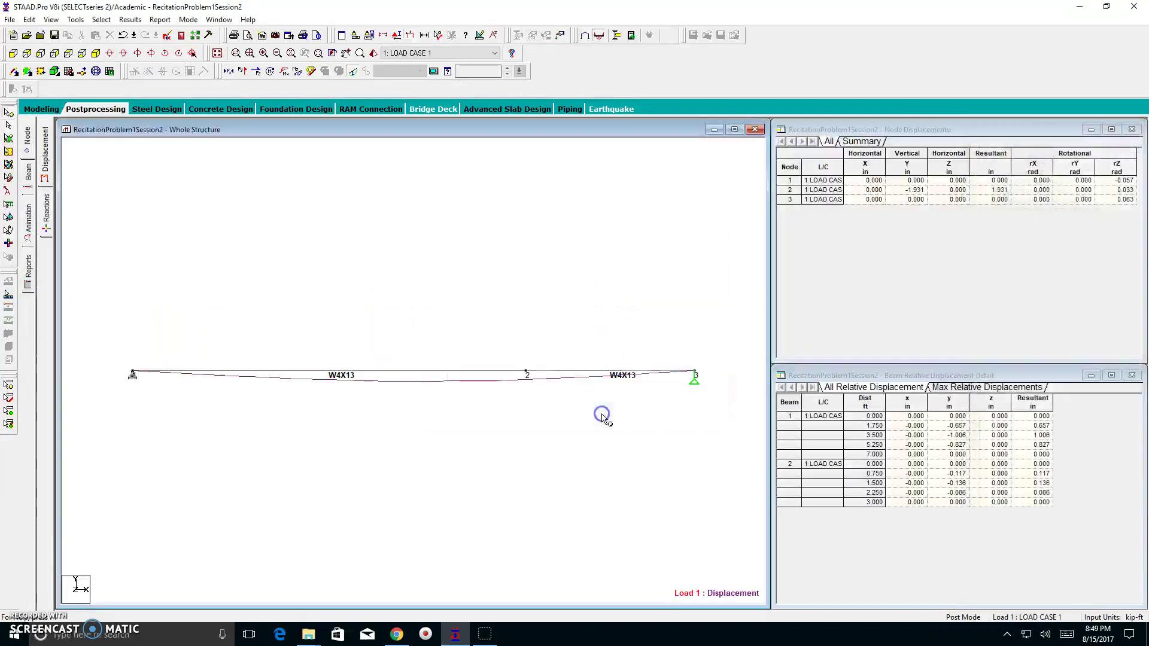
Hide the deflected shape and display support reactions: 13 kip at node 1, 17 kip at node 3
click(353, 74)
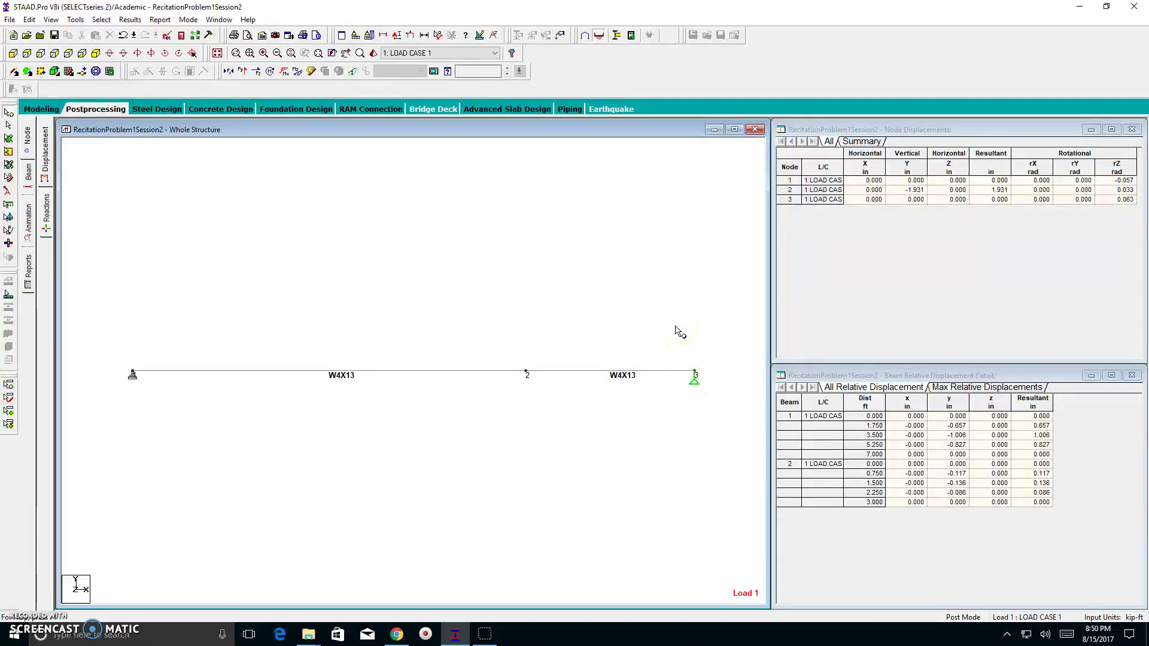
click(48, 220)
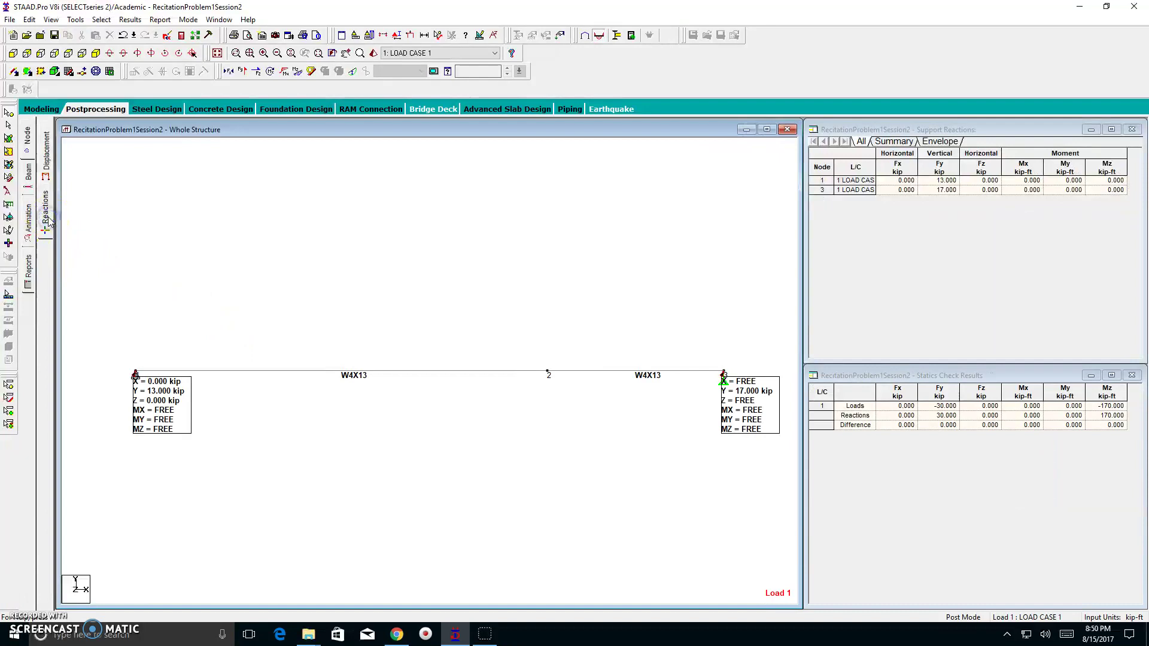
middle_drag(501, 317, 431, 305)
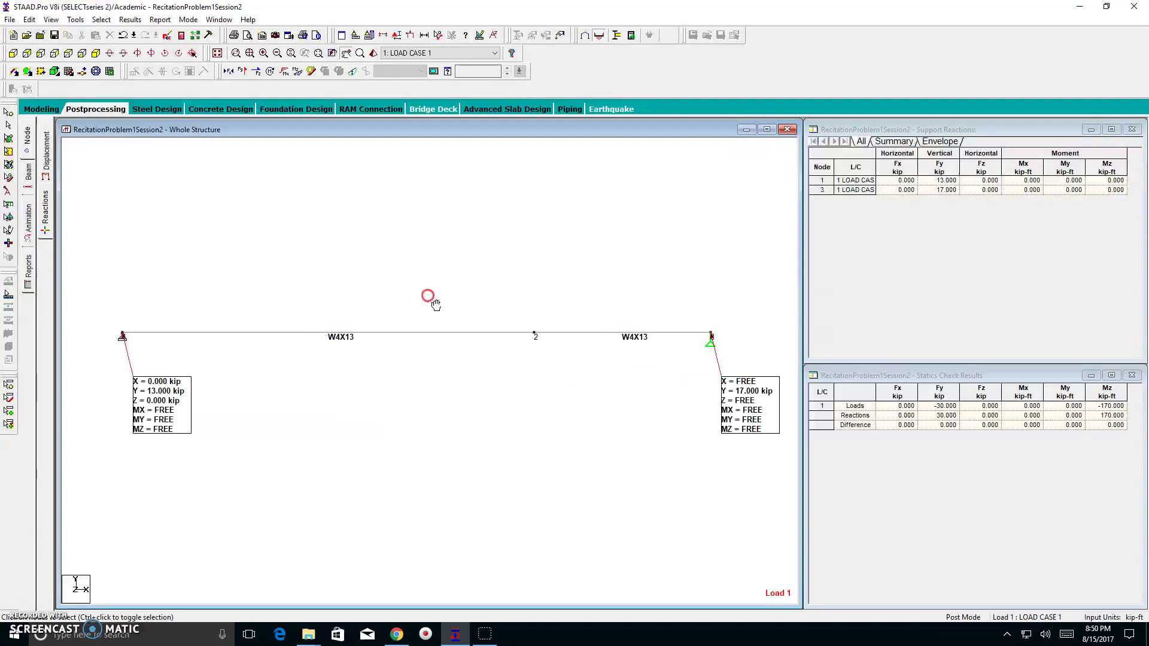
drag(428, 295, 439, 306)
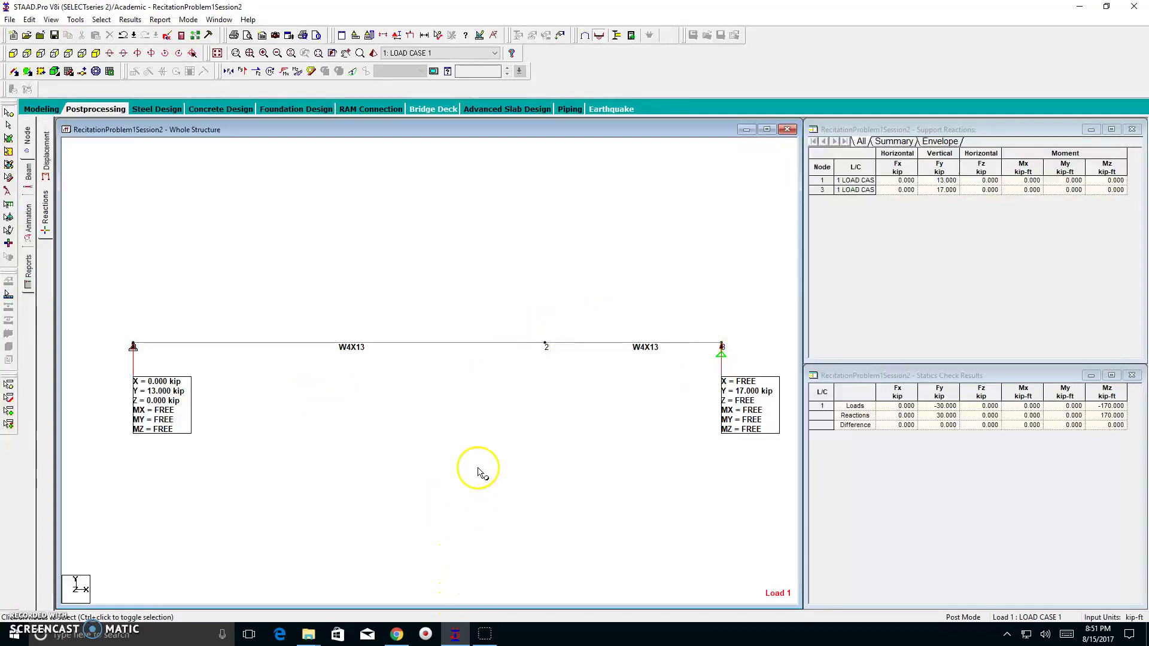
Show the applied loads and save the view as Picture 4 with ID REACTIONARYFORCES
click(410, 37)
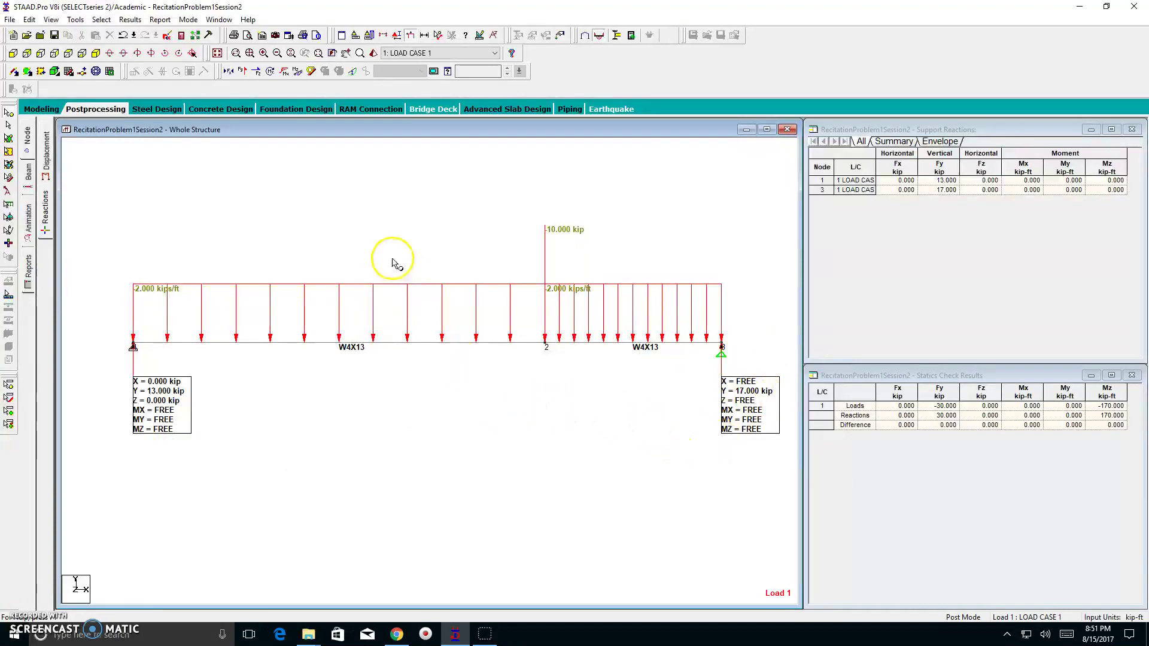
click(276, 35)
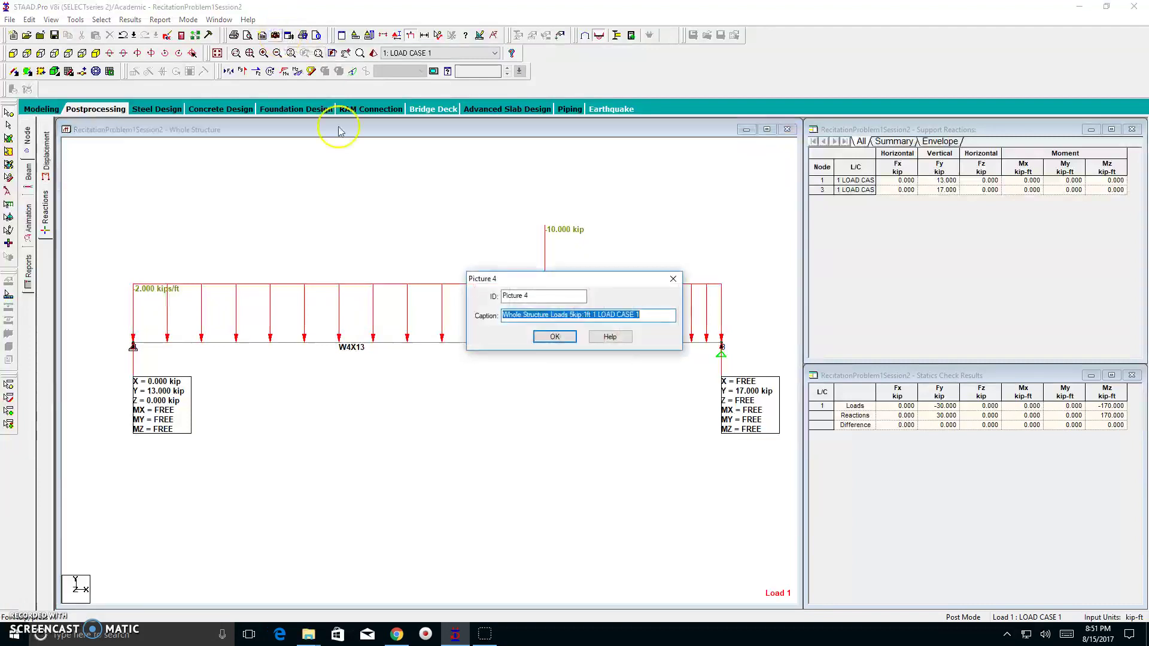
click(526, 296)
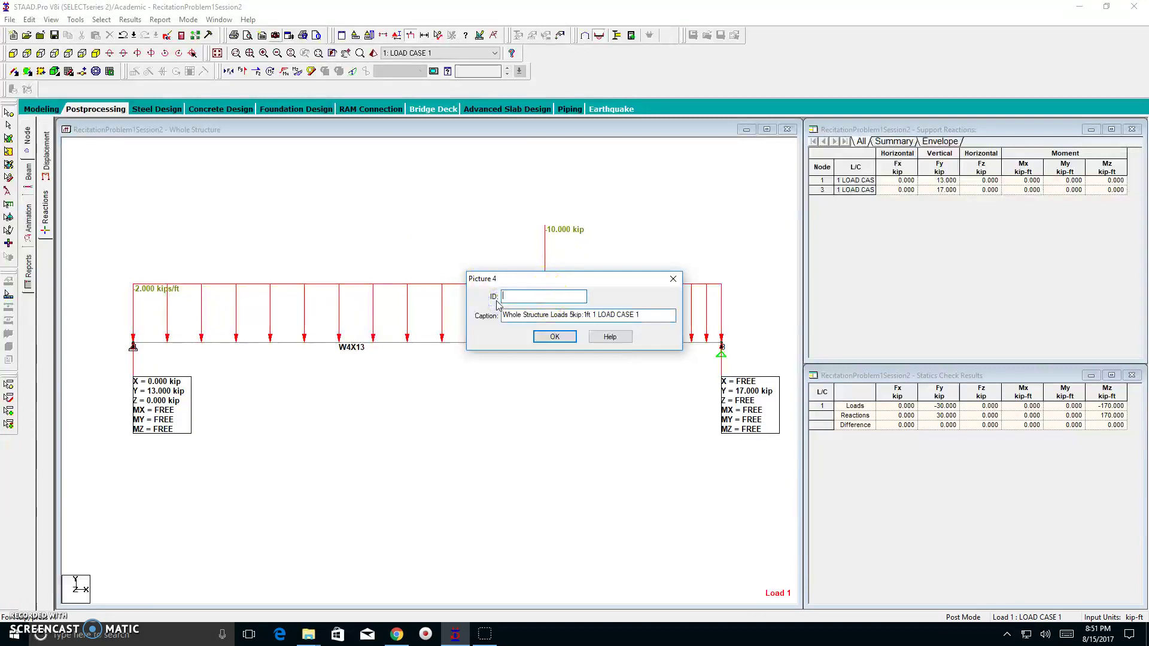
text(Re)
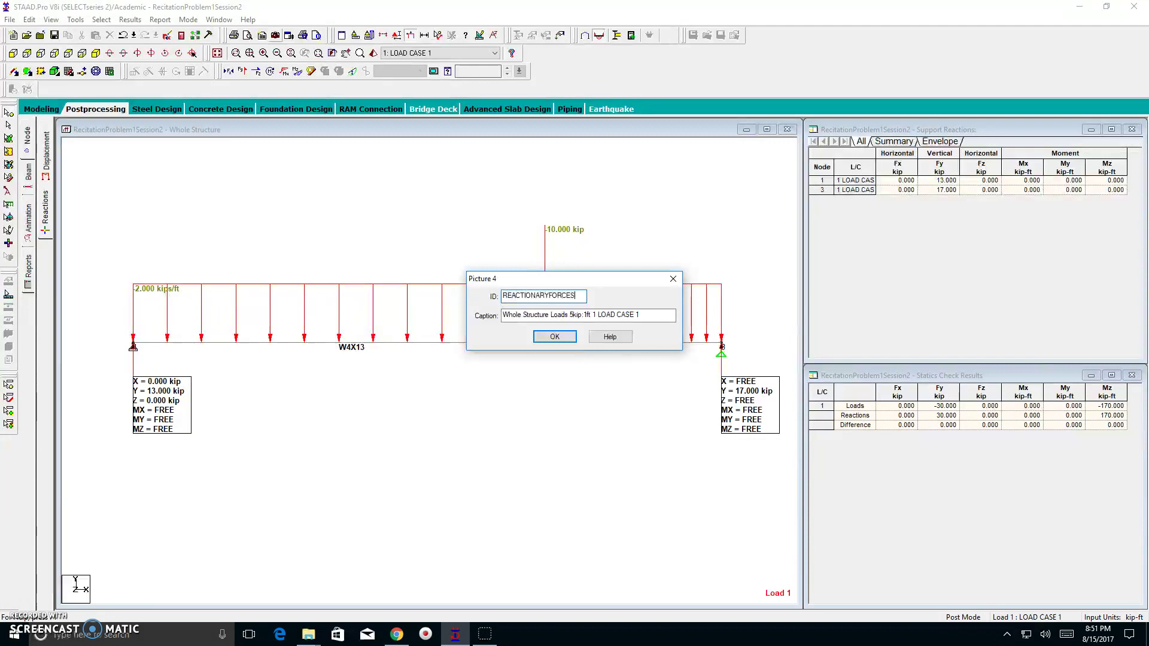
click(565, 337)
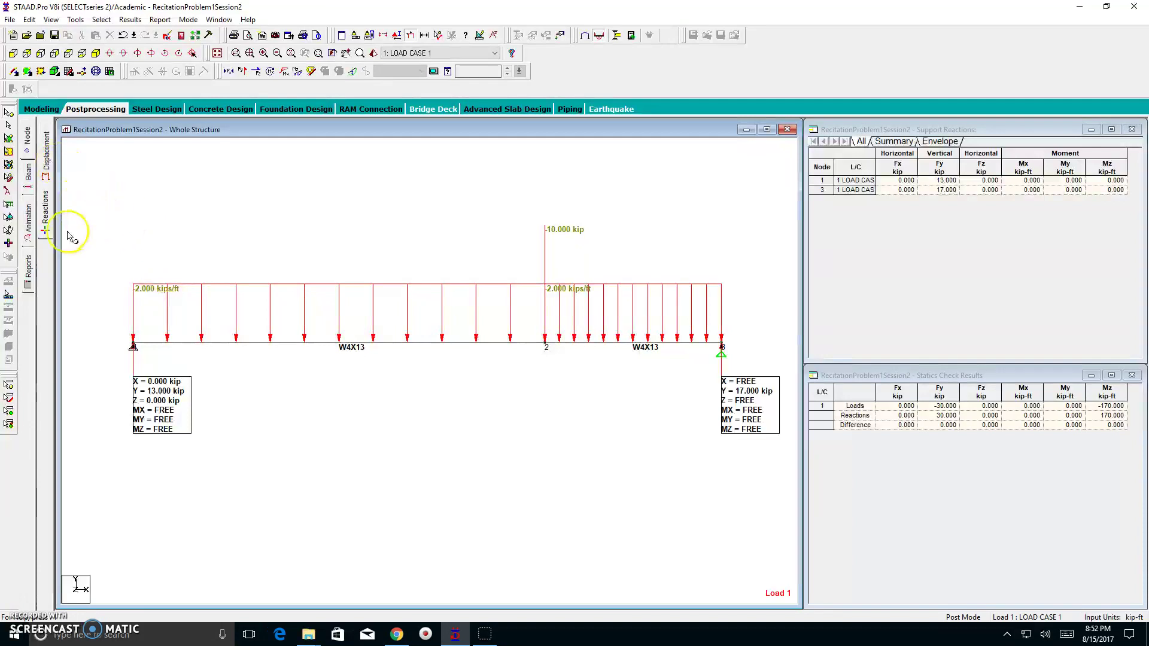
Turn off deflection and plot the Shear Y force diagram for load case 1 on both beams
click(46, 166)
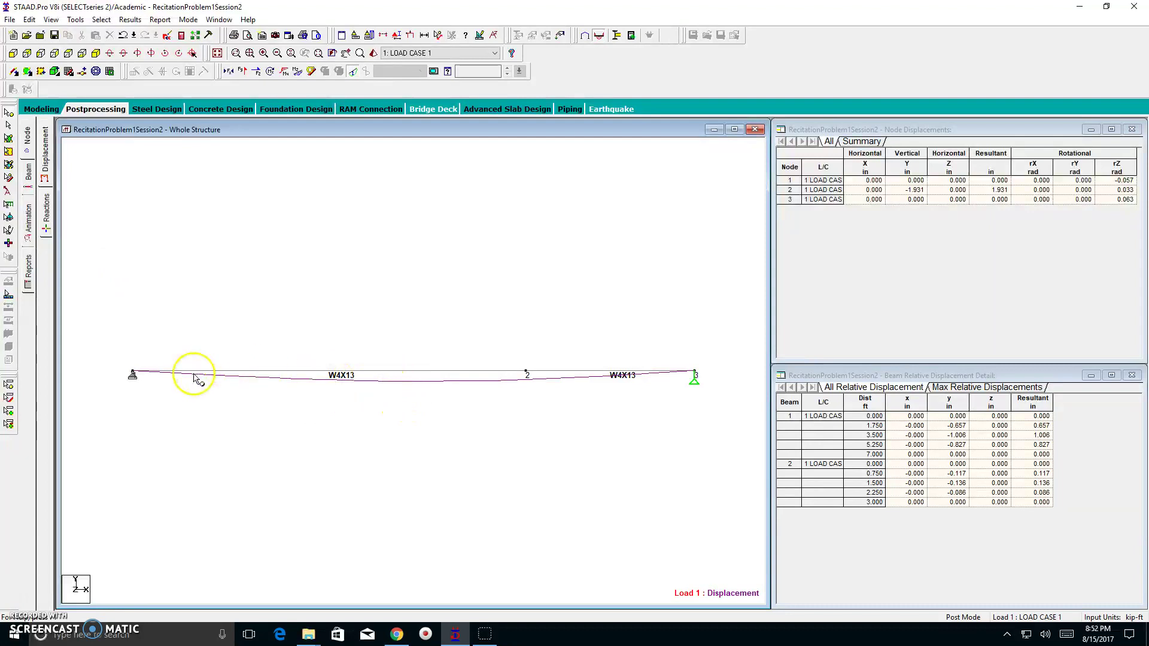
click(353, 72)
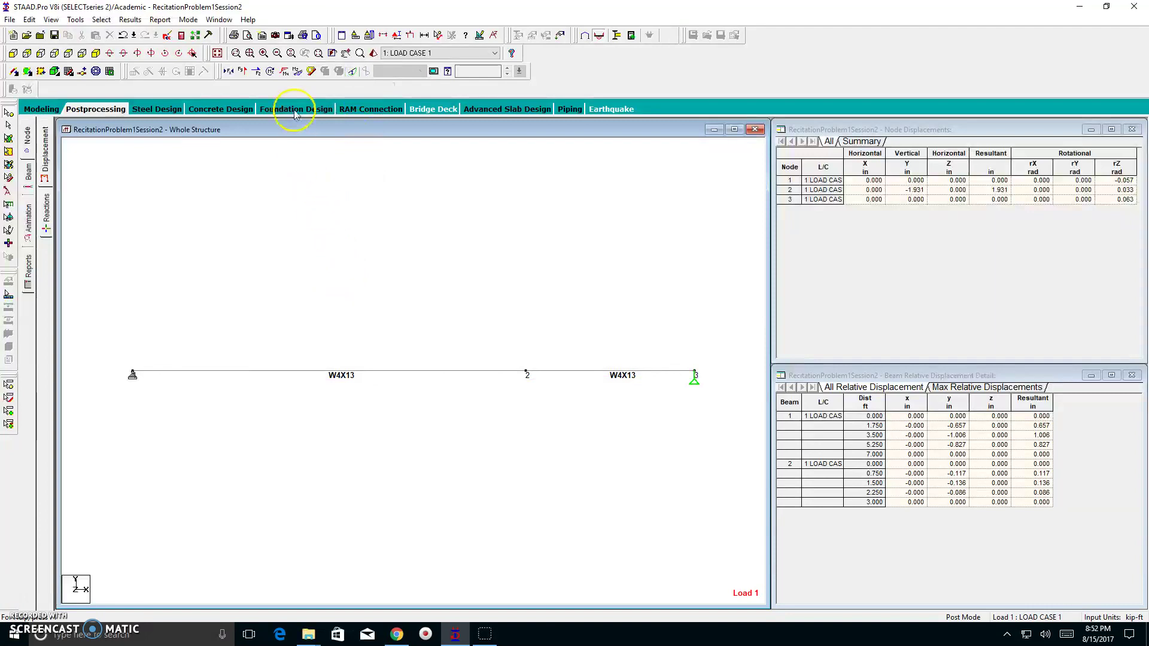
click(244, 72)
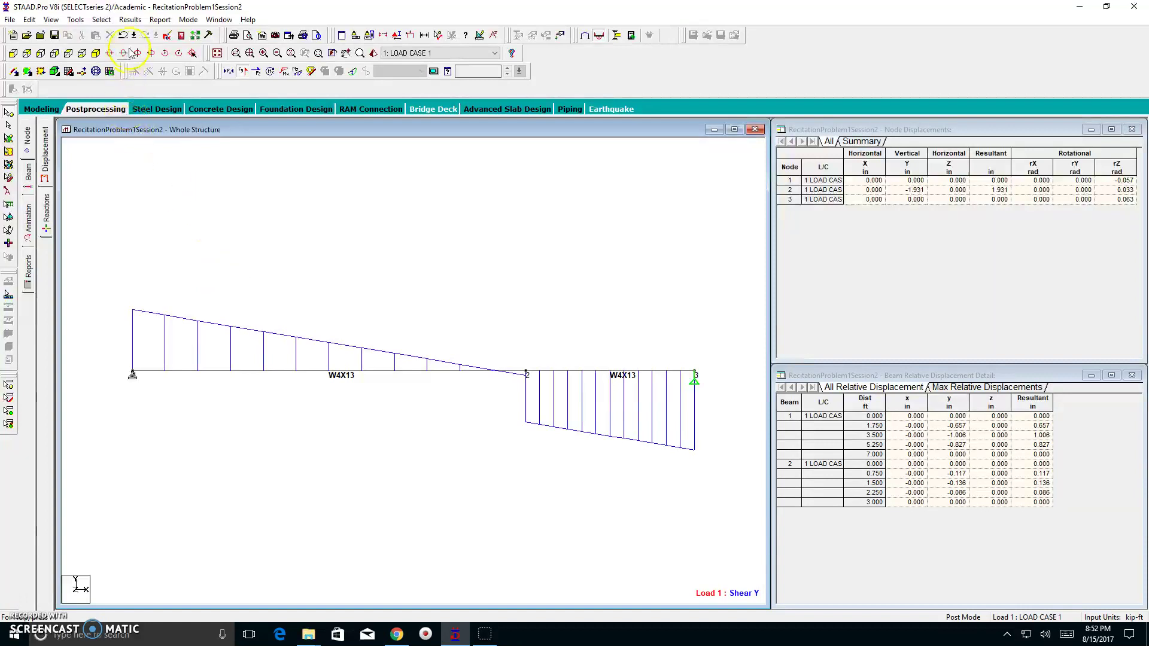
Annotate Shear Ends values on the diagram: 13.000, 1.000, -11.000 and -17.000 kip
click(132, 21)
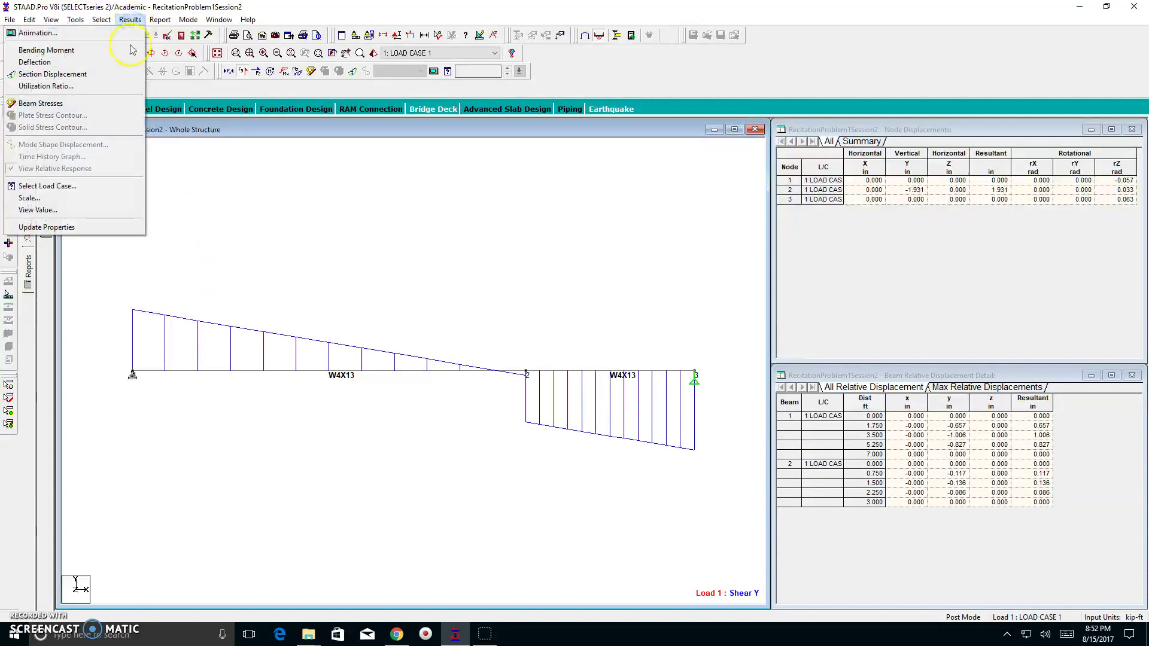
click(83, 211)
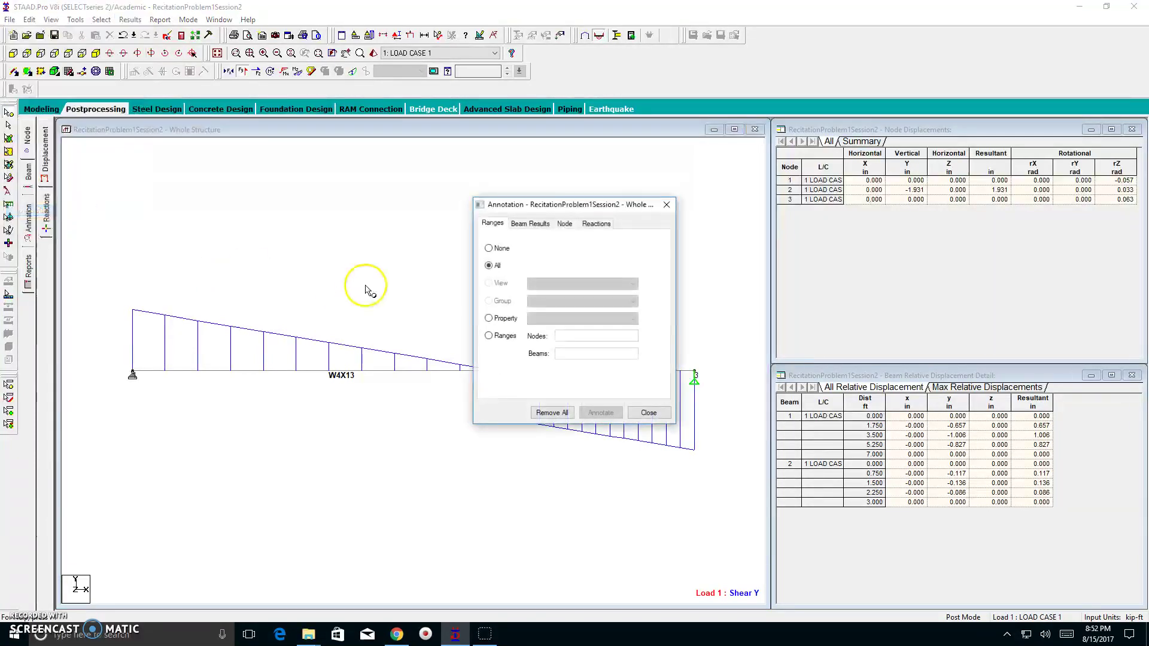
click(539, 226)
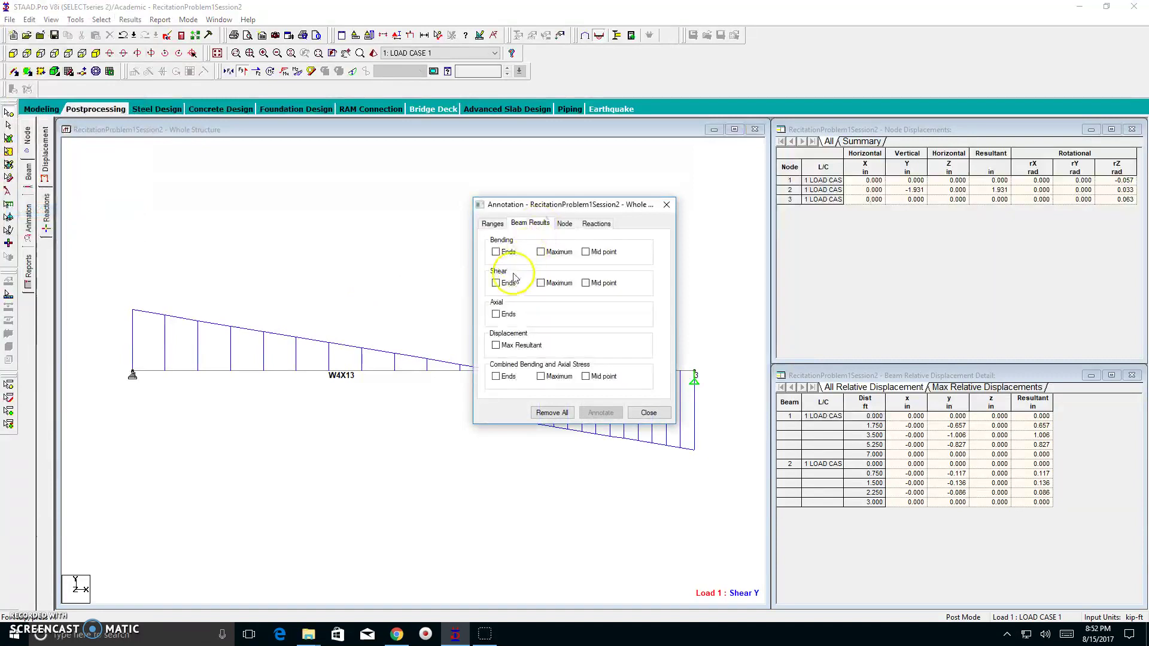
click(495, 284)
click(595, 413)
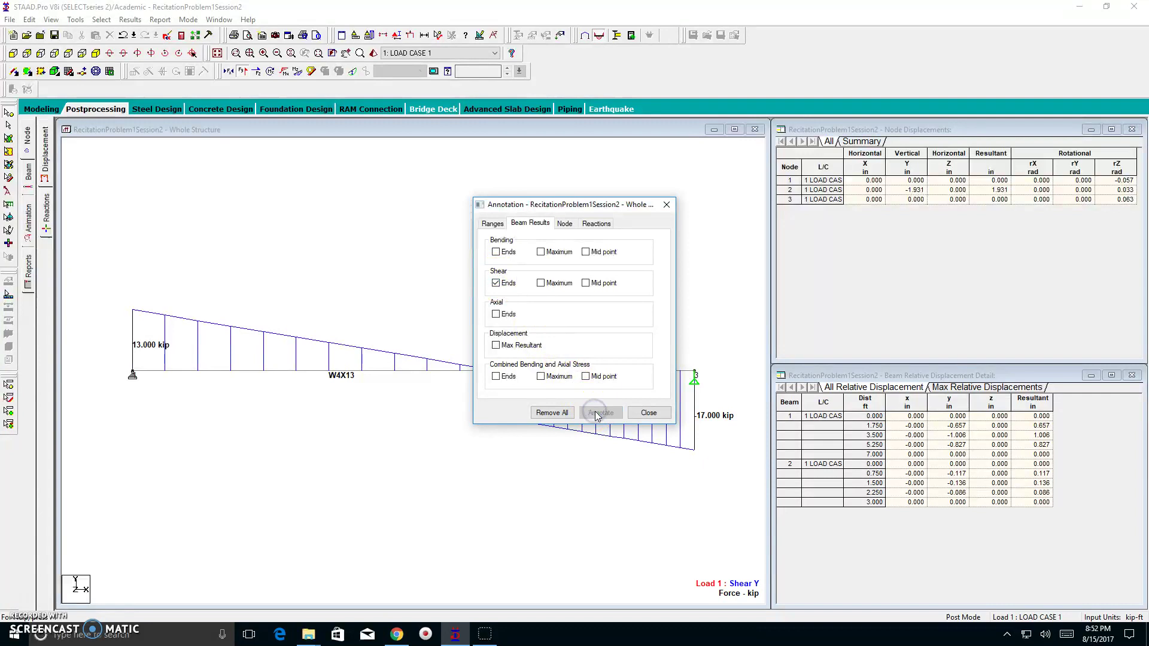
click(640, 417)
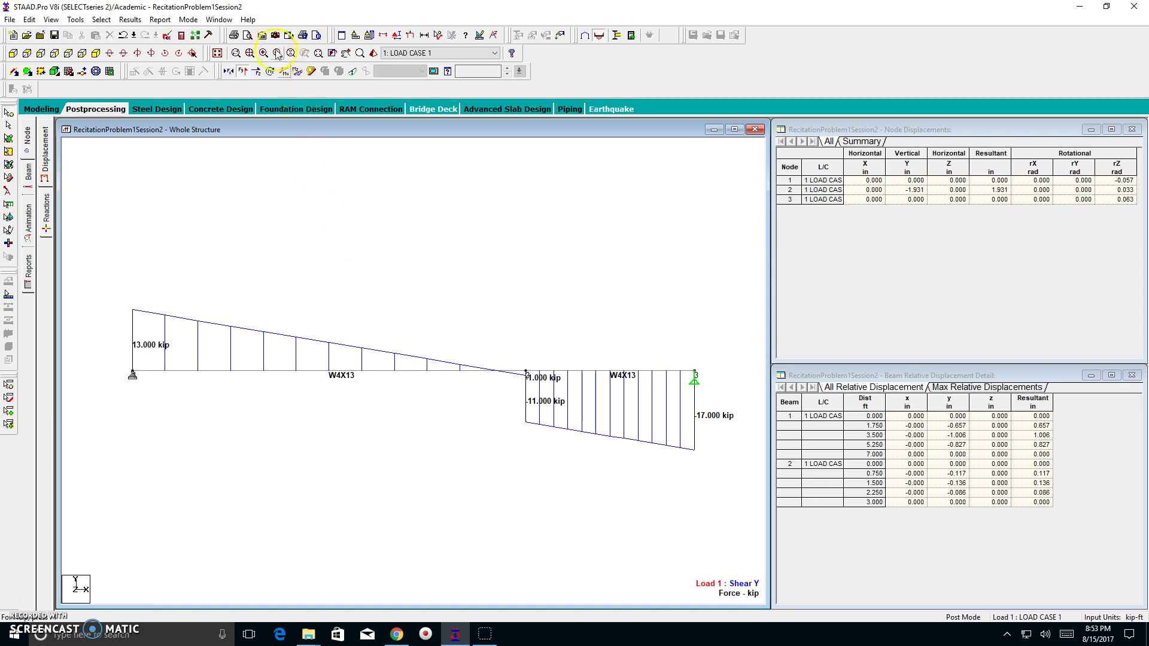
Save the labelled shear diagram as Picture 5, ID SHEARFORCEDIAGRAM, then hide Shear Y
click(276, 37)
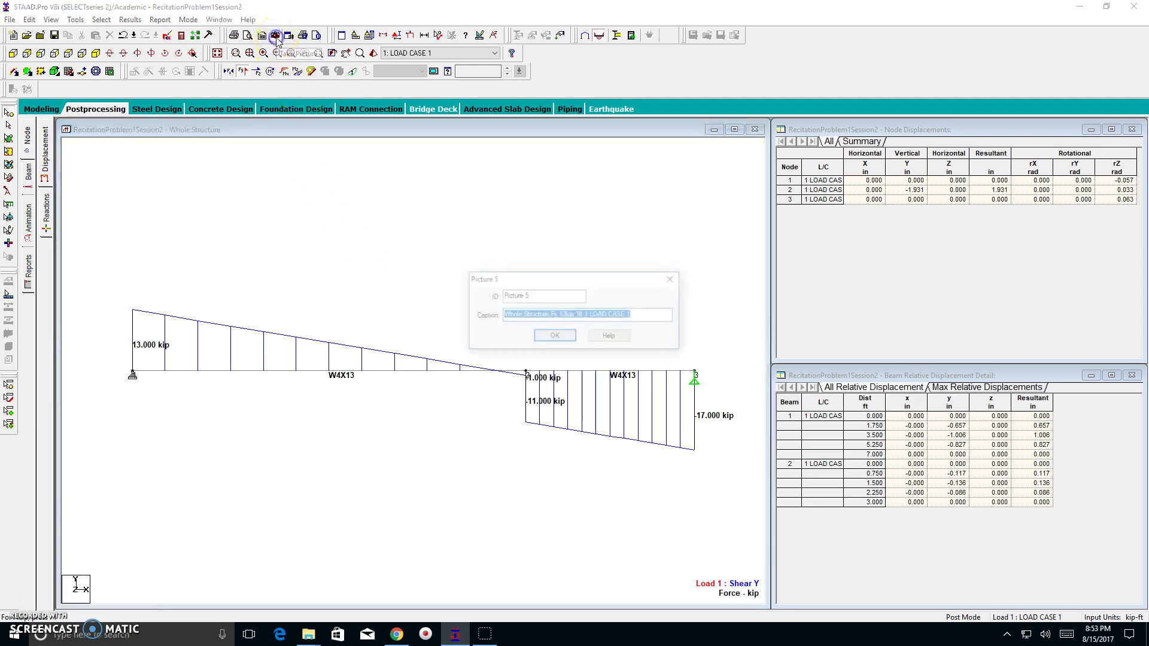
text(sh)
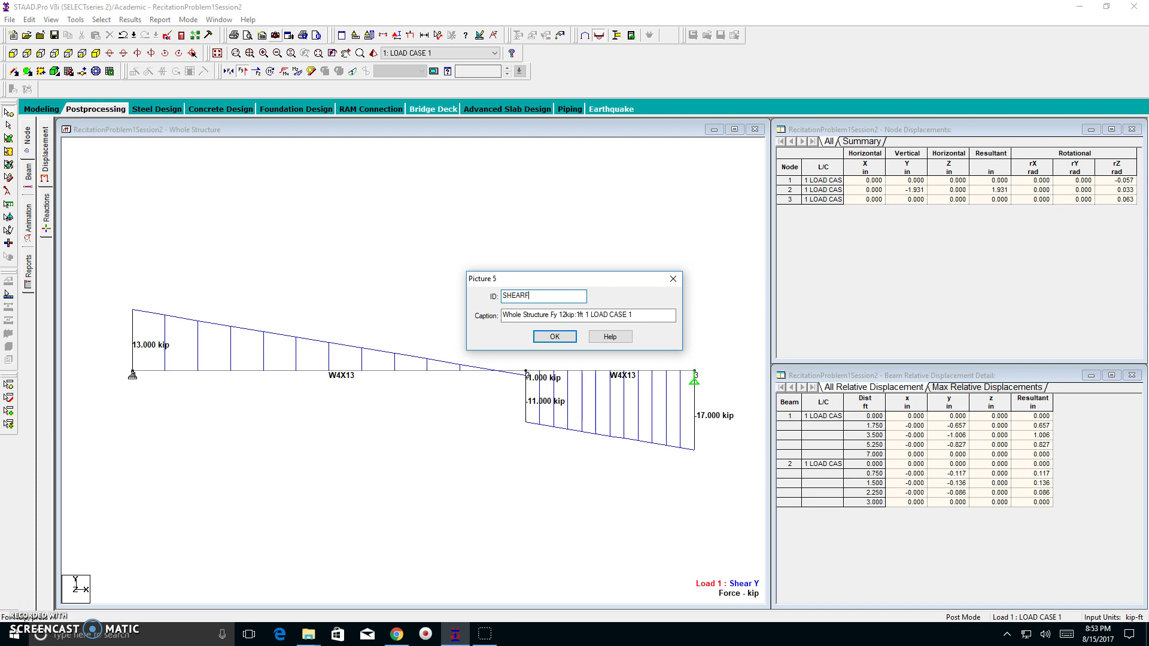
text(earforcedia)
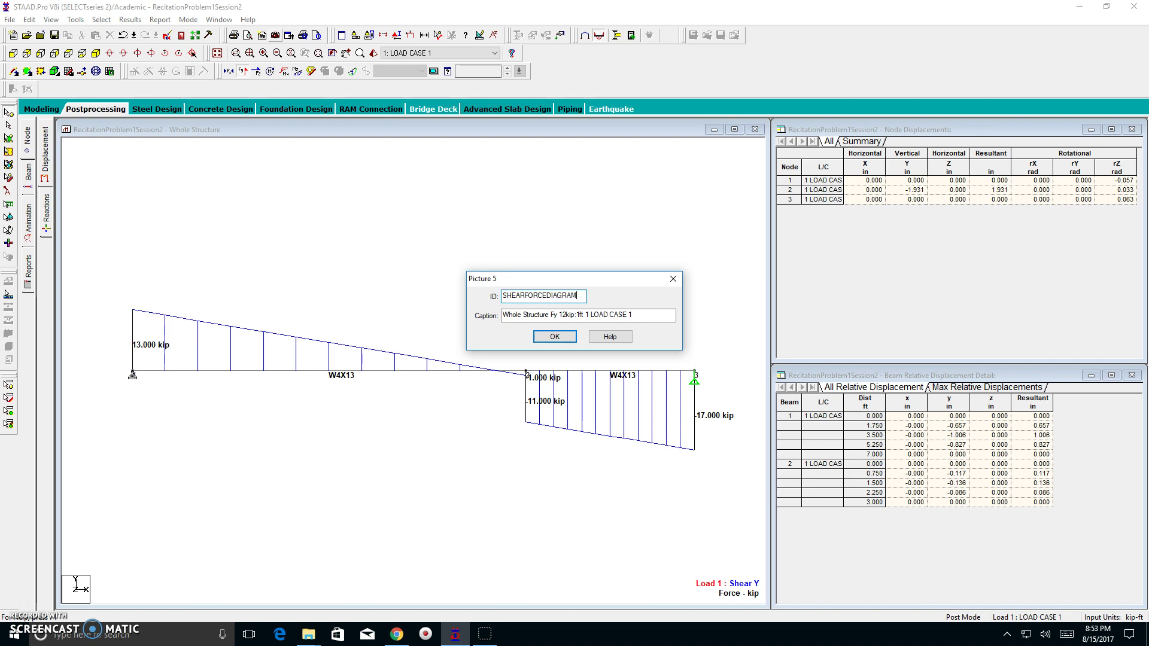
click(555, 336)
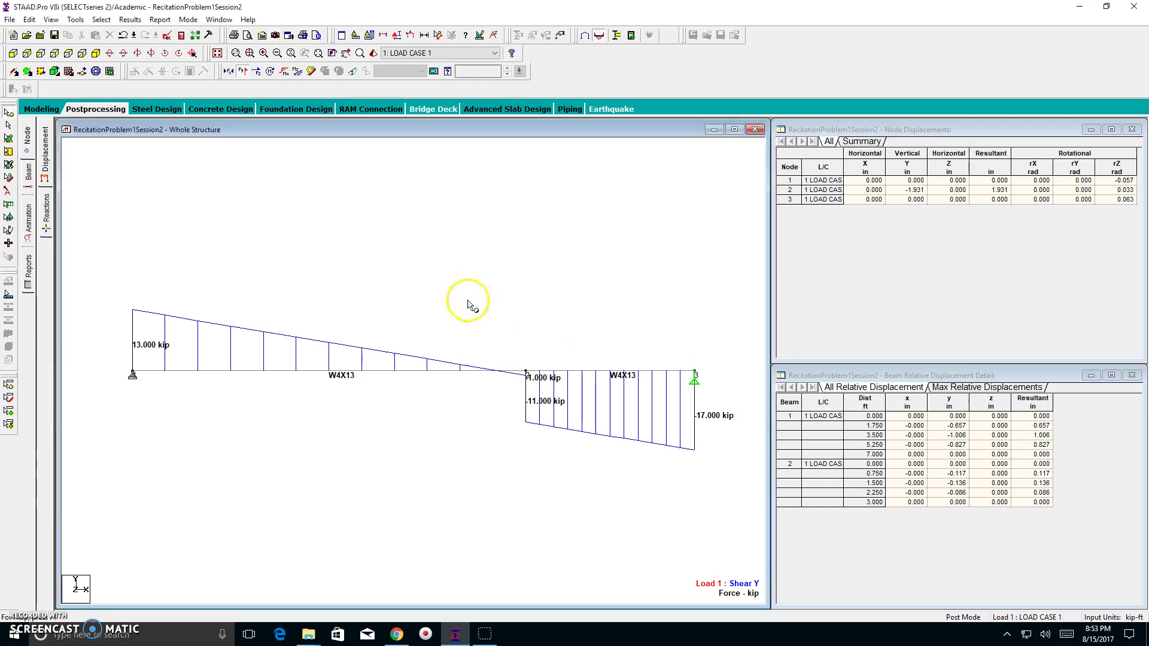
click(246, 72)
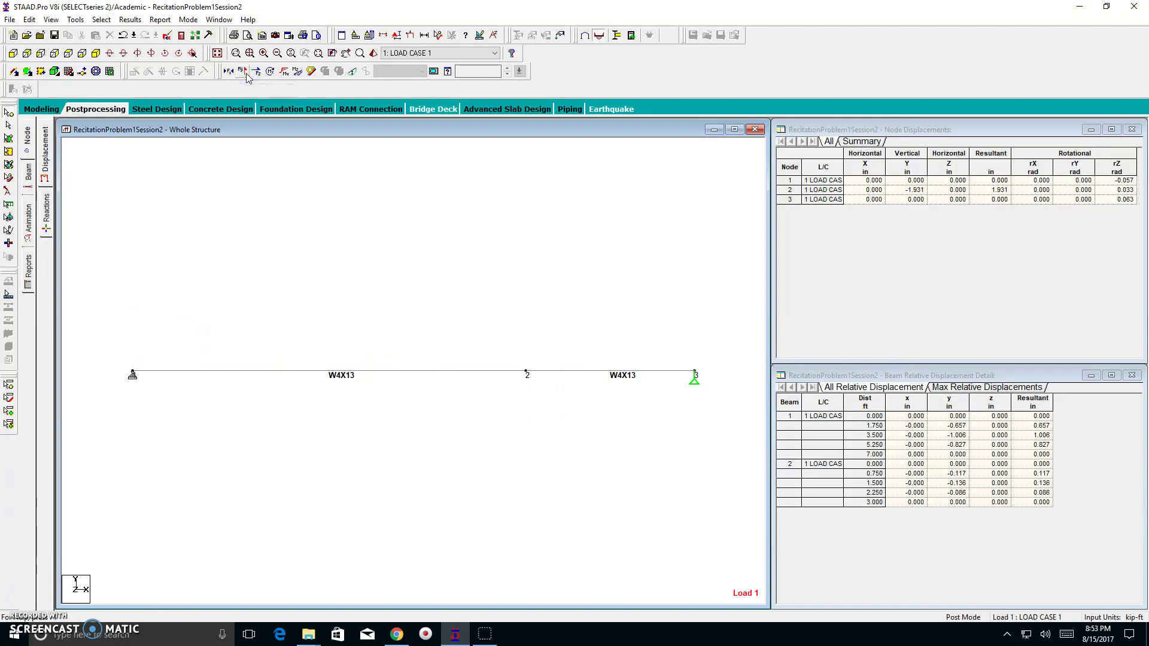
Plot the Bending Z moment diagram for load case 1, checking the loads then hiding them
click(294, 73)
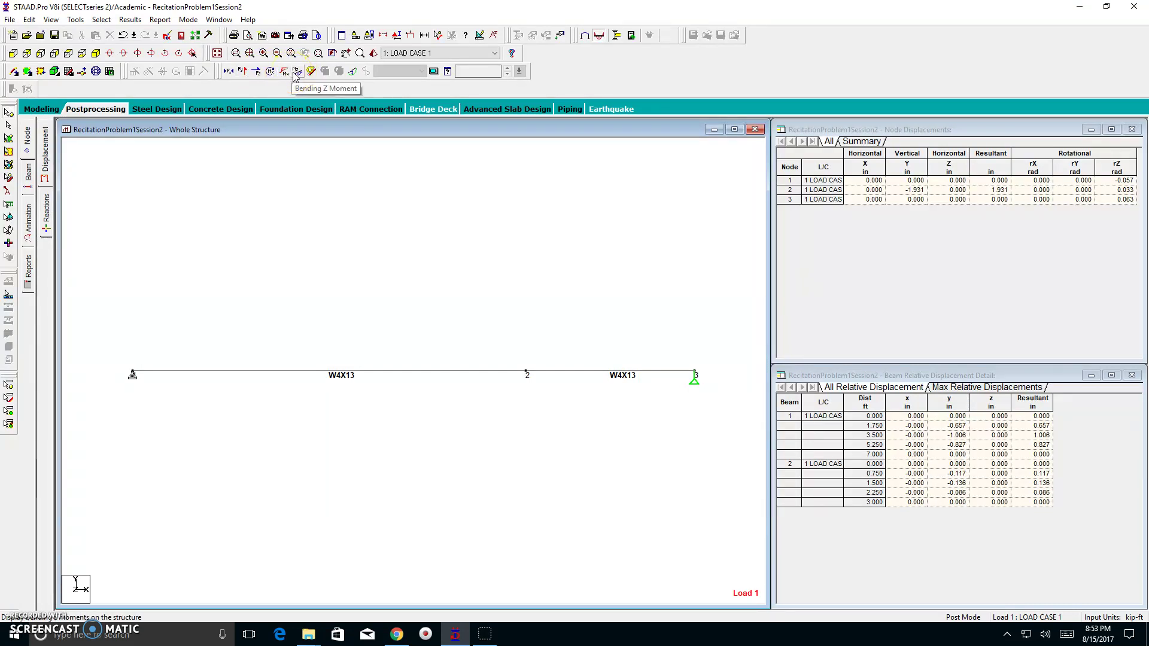
click(296, 72)
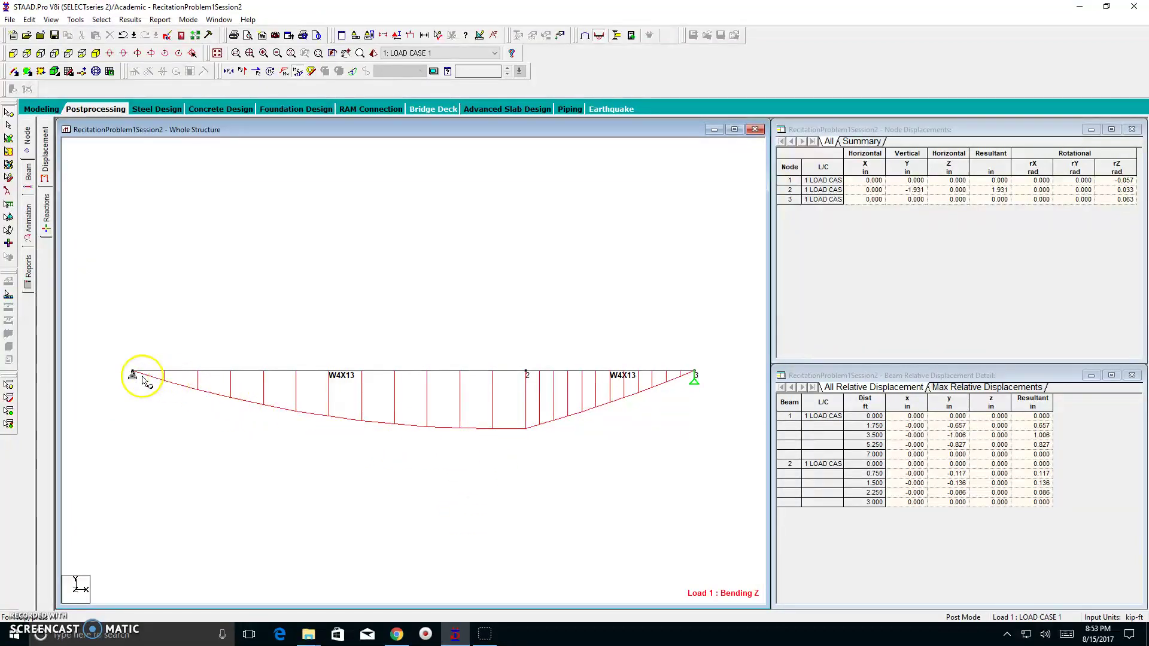
click(410, 35)
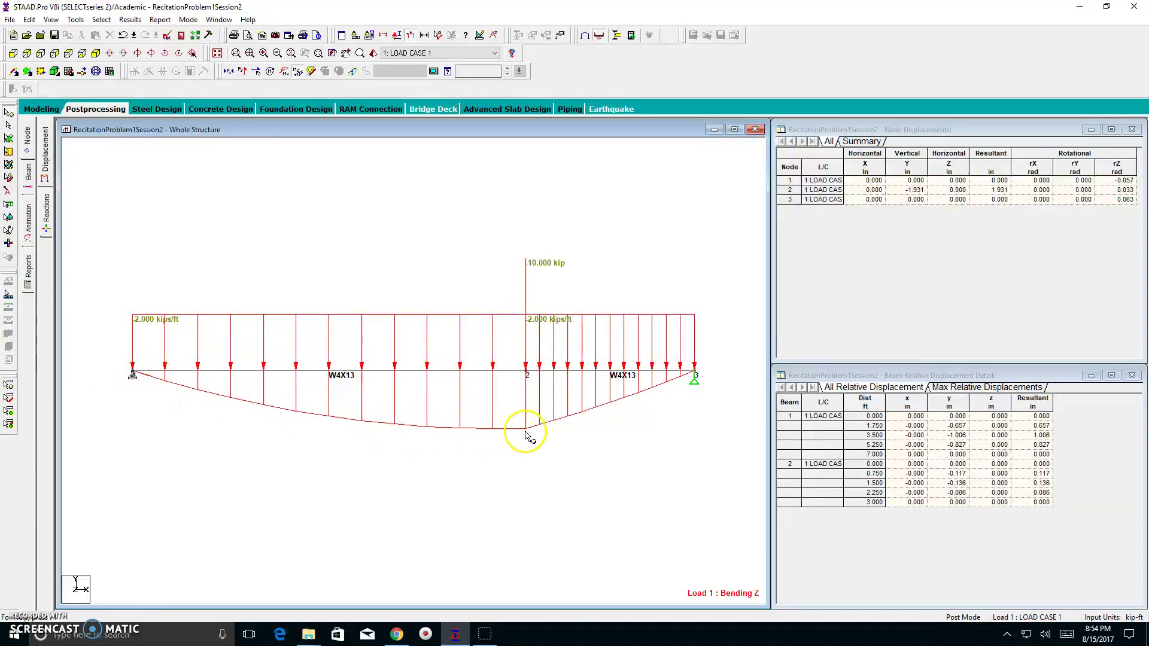
click(529, 319)
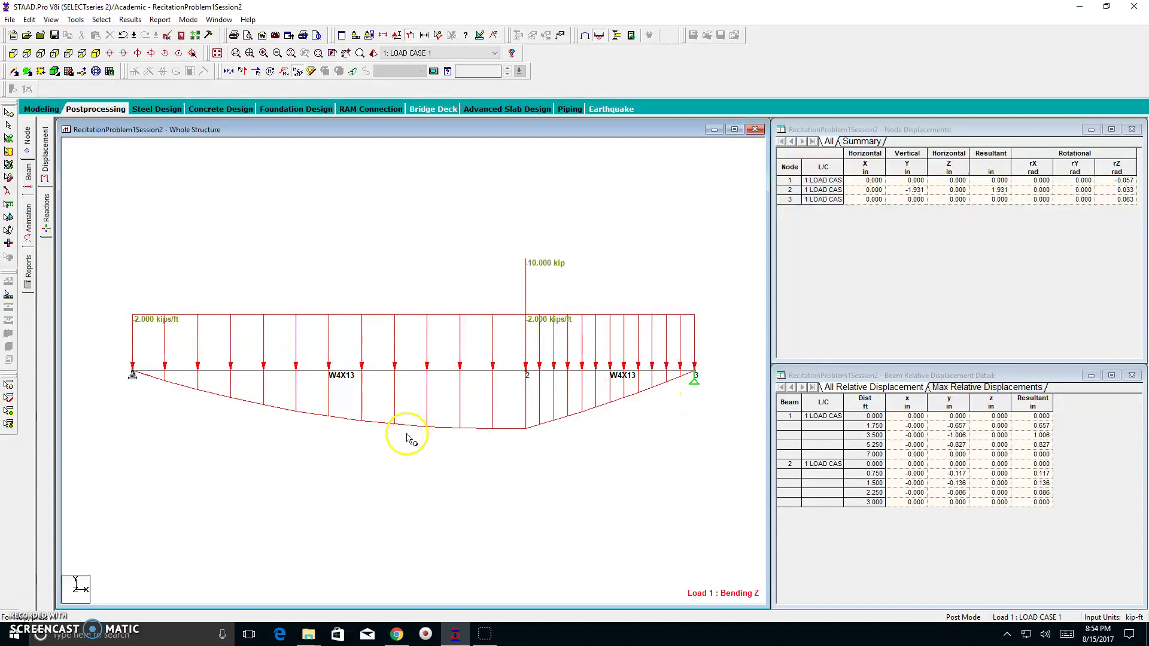
click(410, 35)
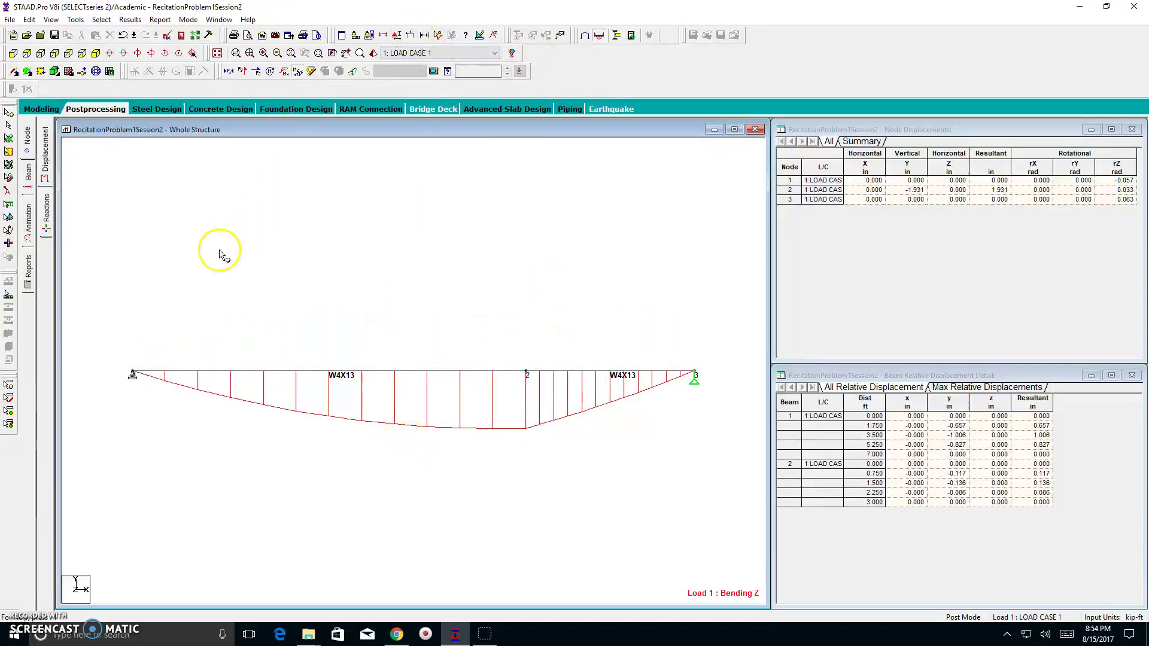
Swap Shear Ends for Bending Ends annotations, labelling 42.000 kip-ft at node 2
click(125, 22)
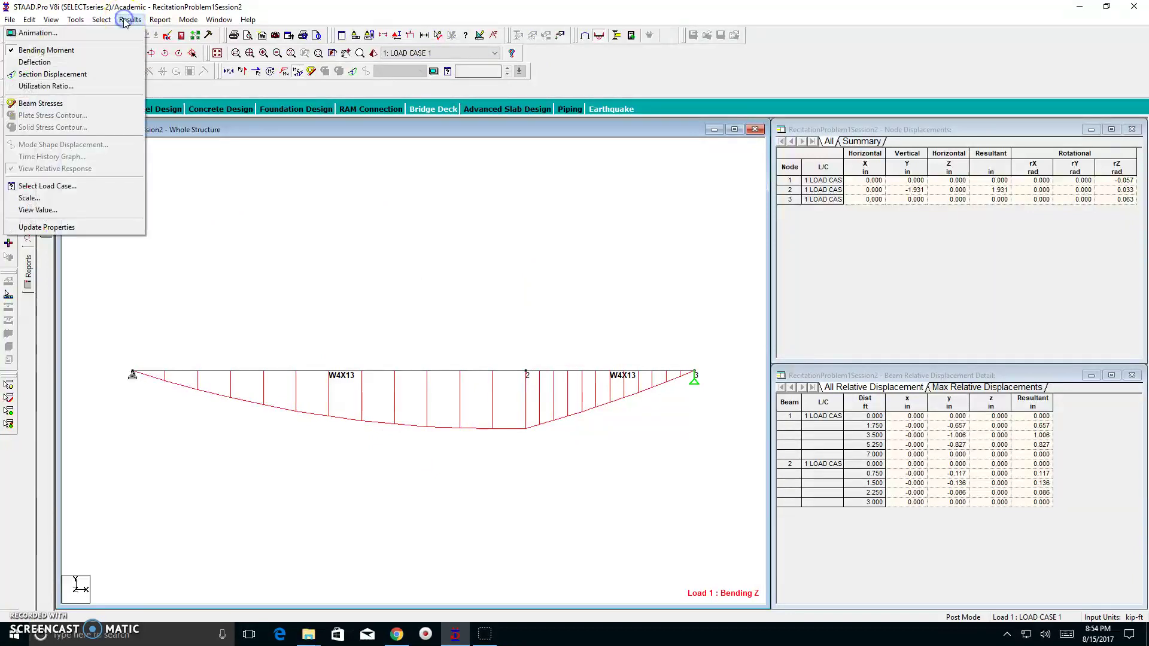
click(69, 209)
click(530, 224)
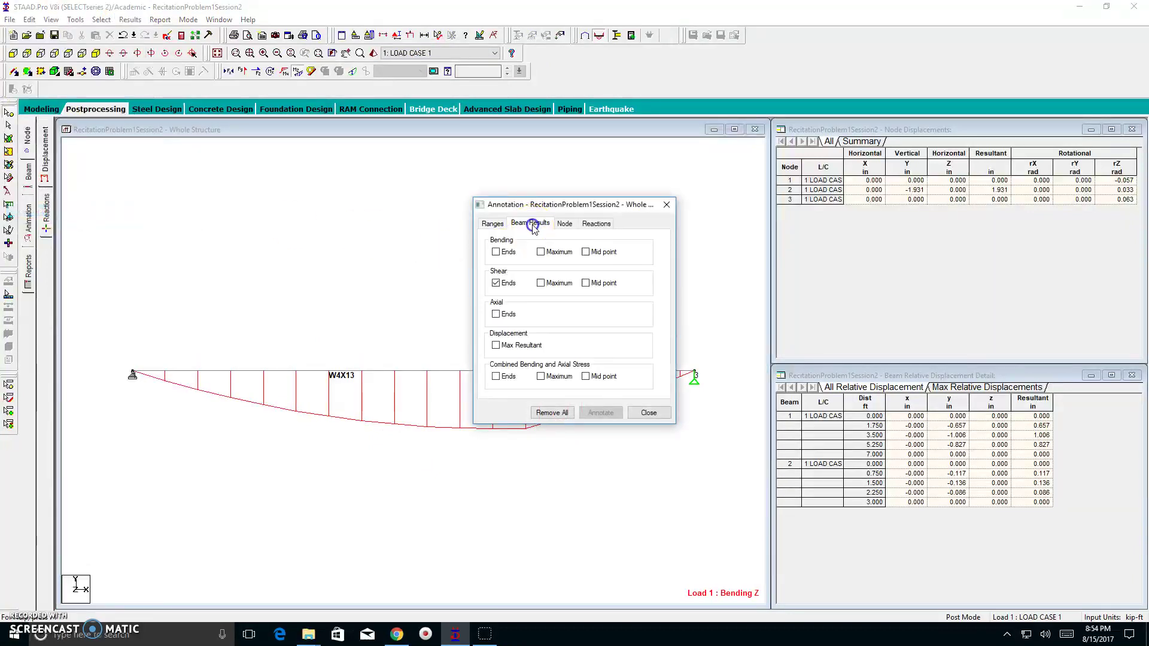
click(497, 283)
click(496, 282)
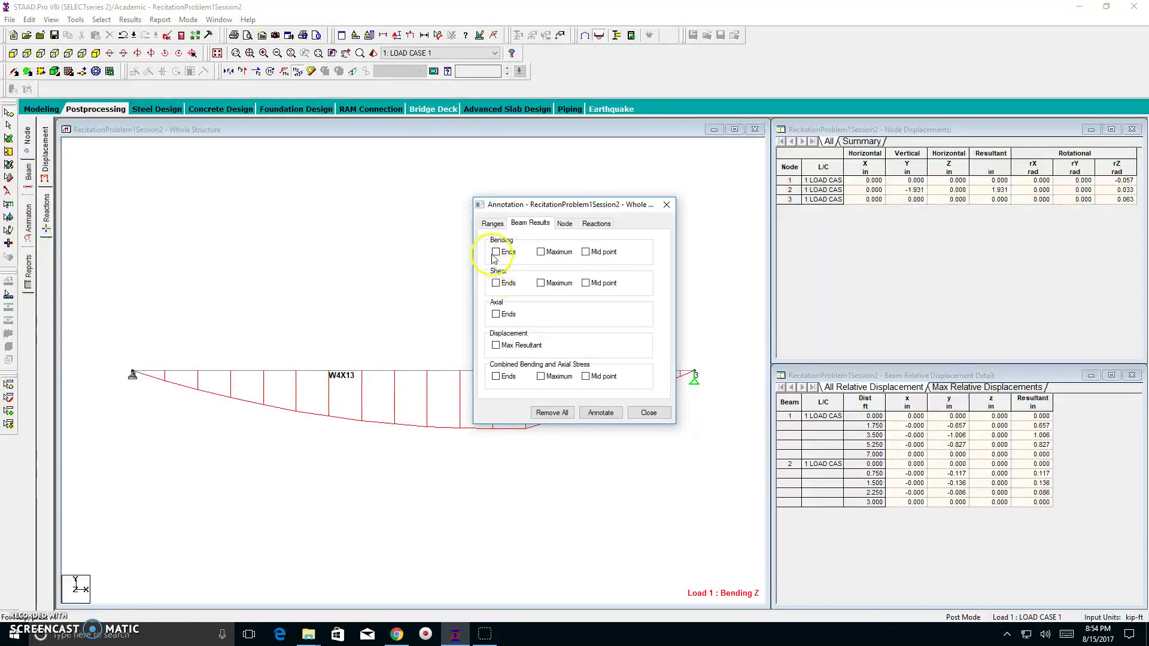
click(497, 252)
click(599, 414)
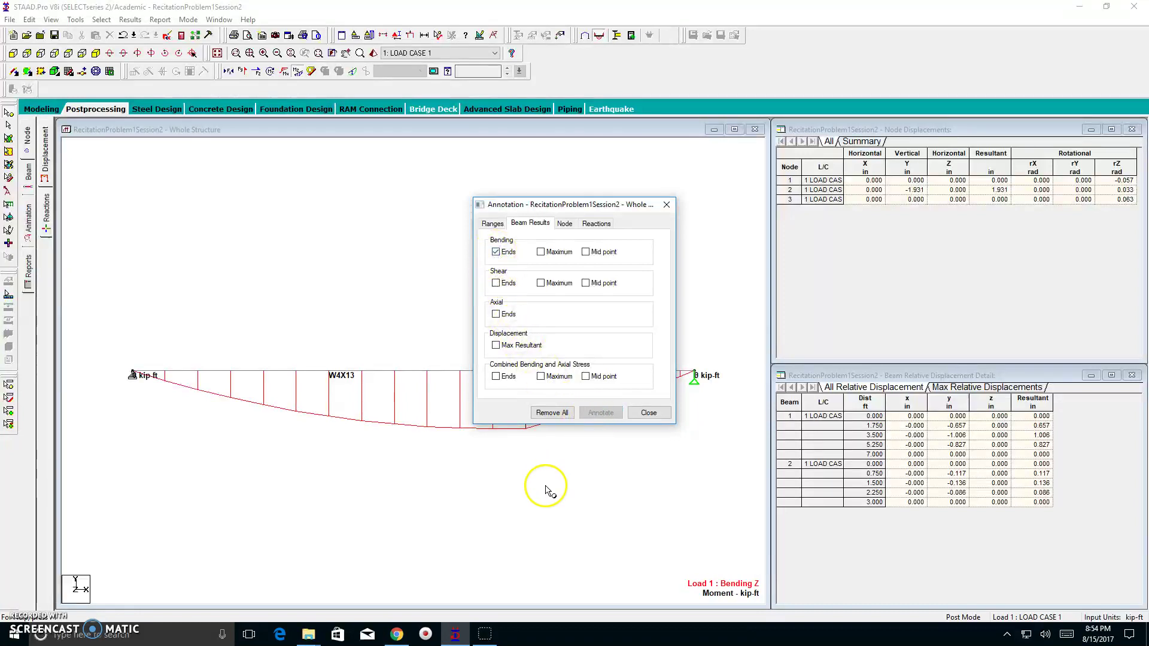
click(666, 205)
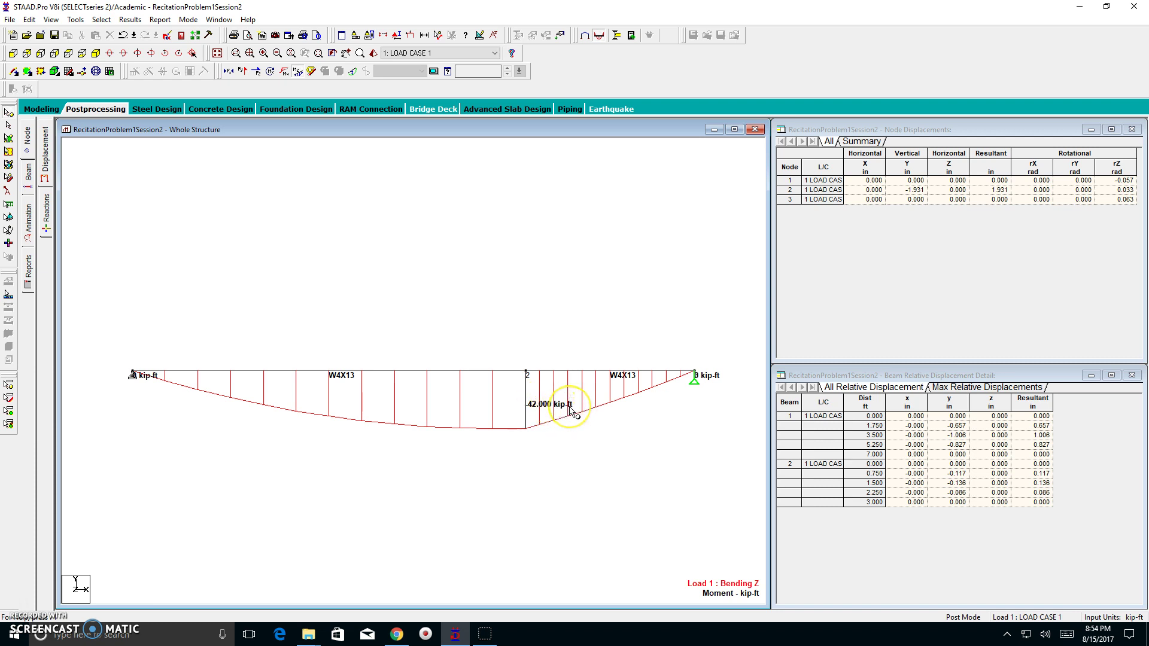
click(375, 40)
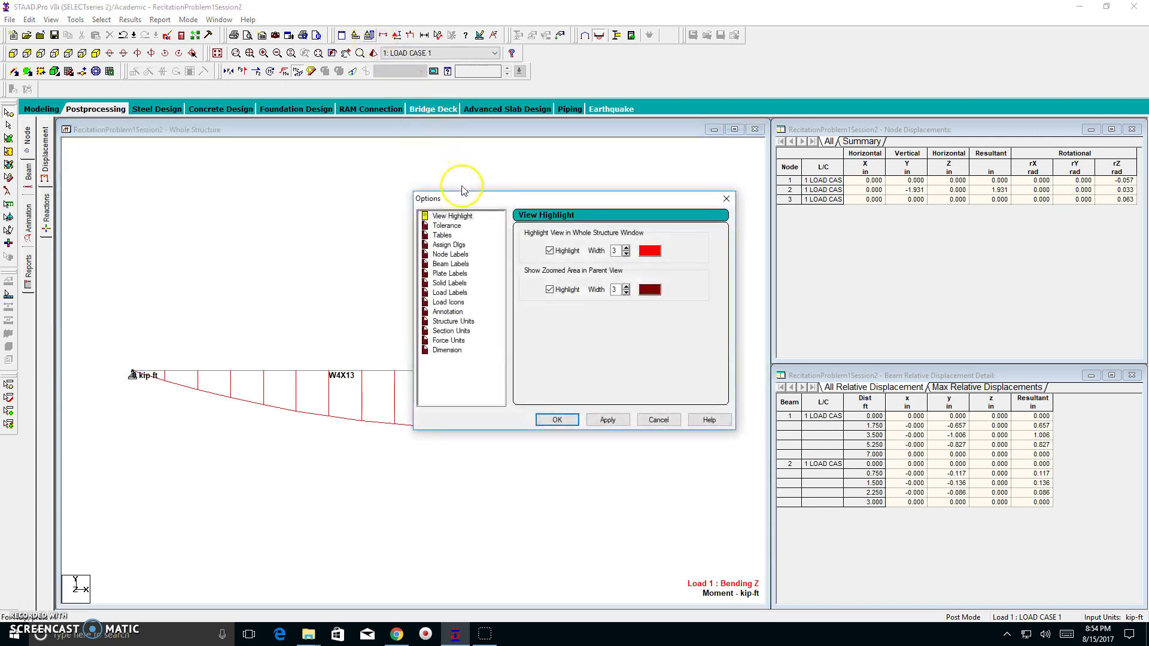
click(449, 341)
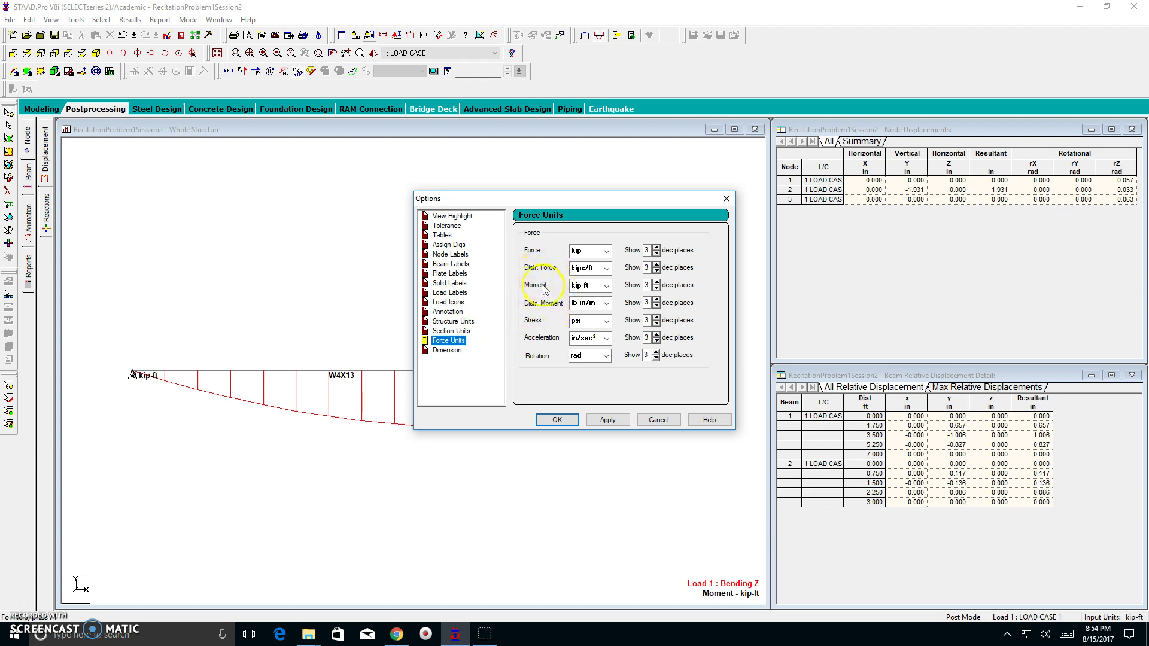
click(603, 286)
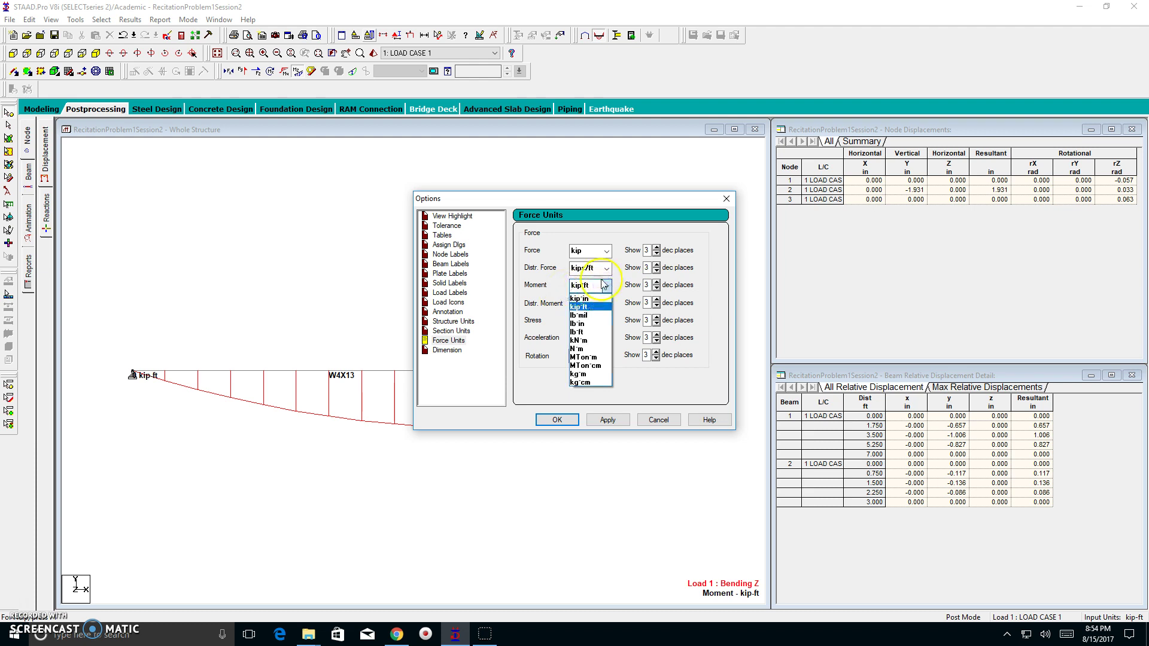
click(589, 308)
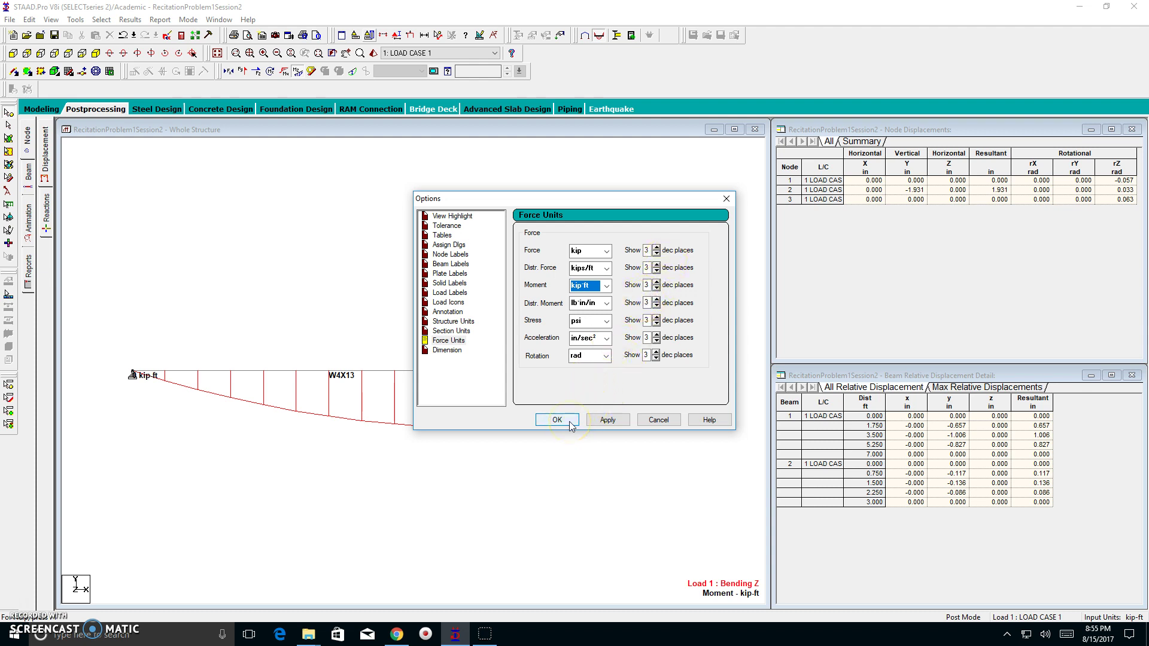
click(606, 419)
click(567, 419)
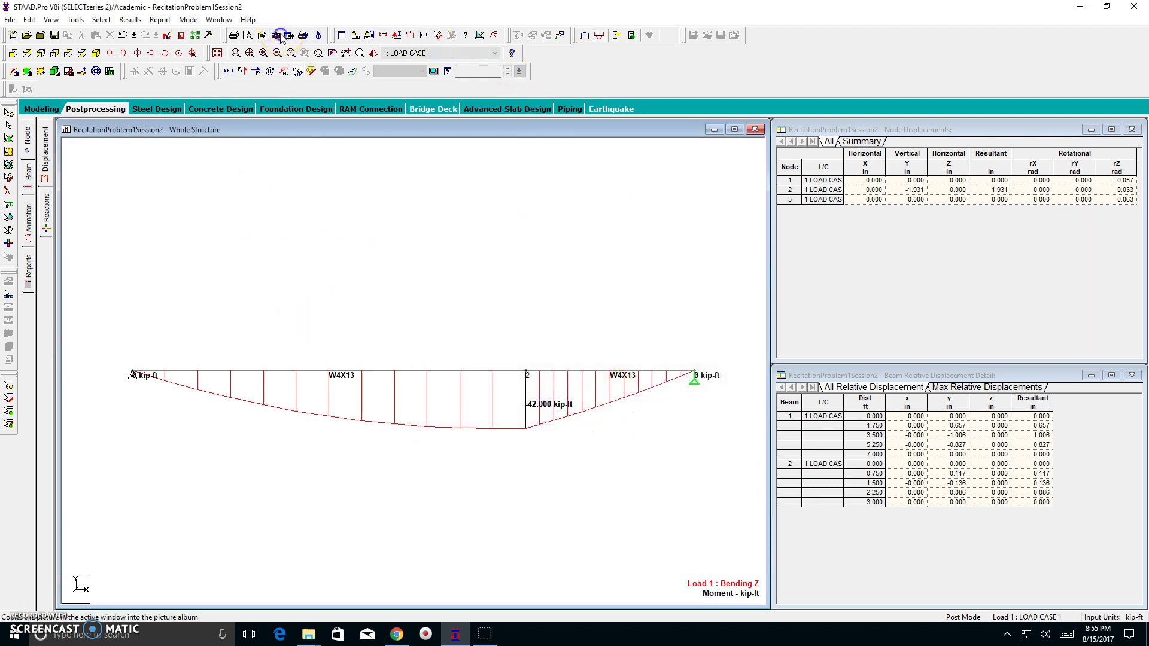
Store the bending moment diagram as report Picture 6 with ID BENDINGMOMENTDIAGRAM
click(279, 34)
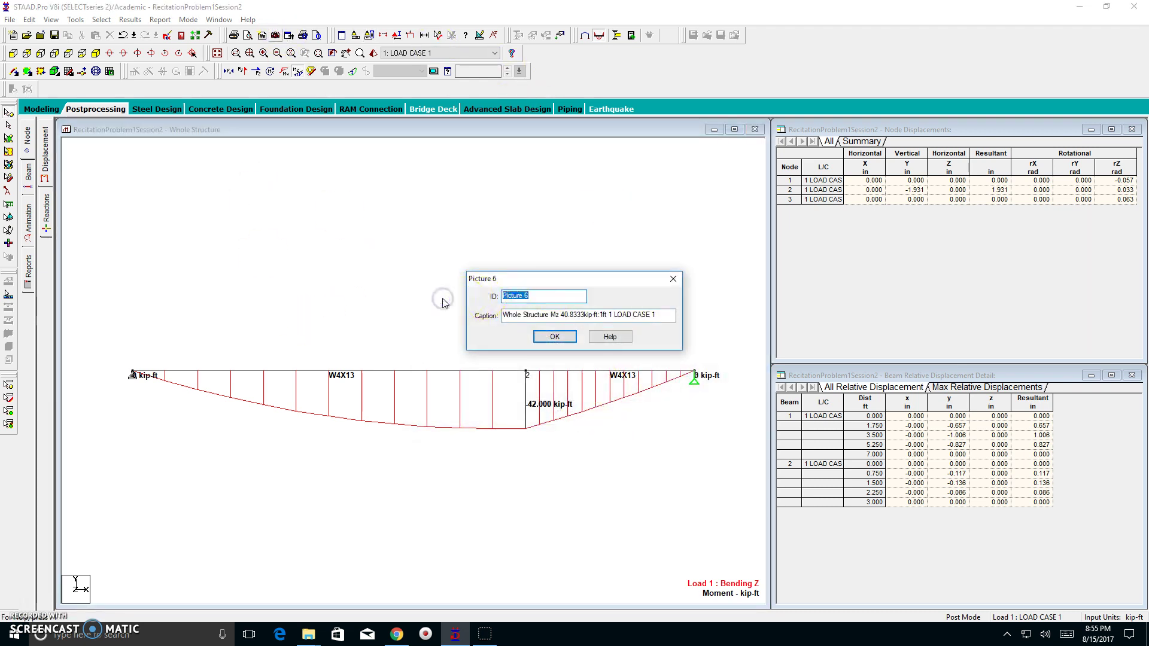
text(bend)
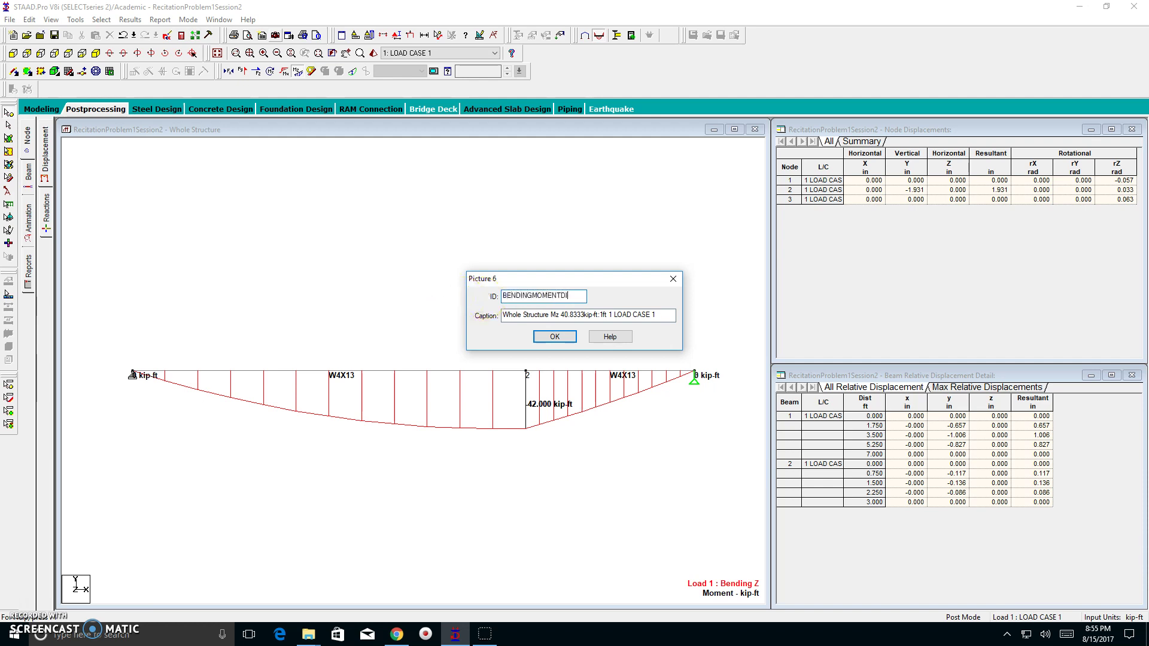
text(INGMOMENTDIAGRAM)
key(Return)
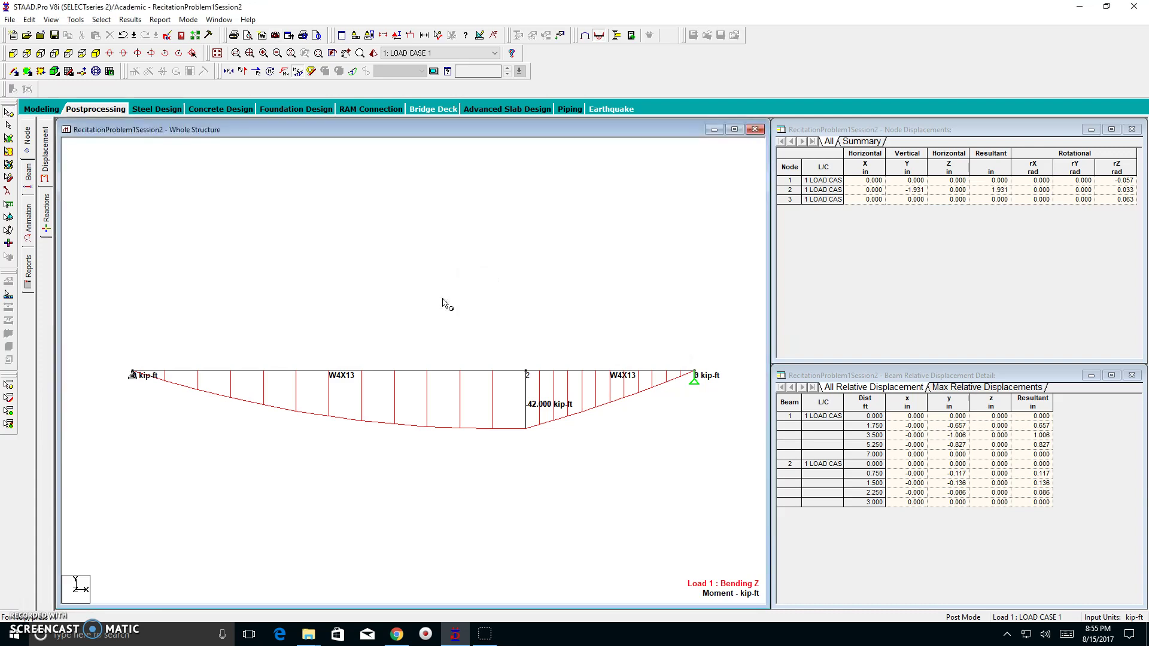
click(464, 303)
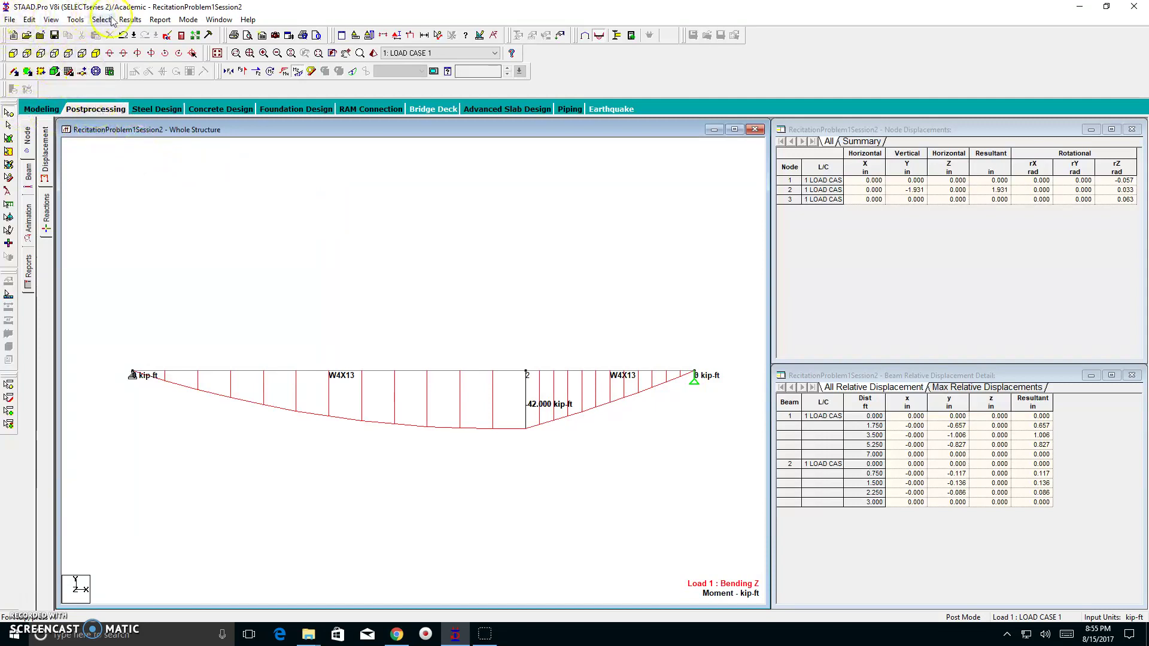
In Report Setup, remove the three old diagram items so only Job Info stays selected
click(130, 19)
mouse_move(101, 20)
mouse_move(8, 21)
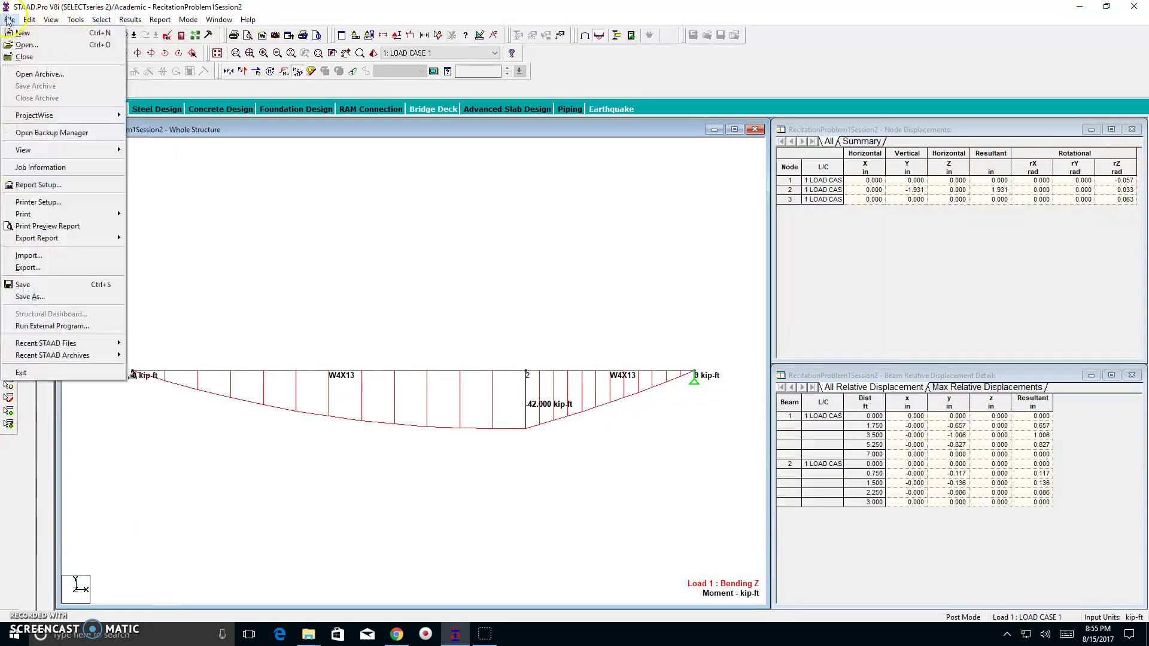
click(36, 185)
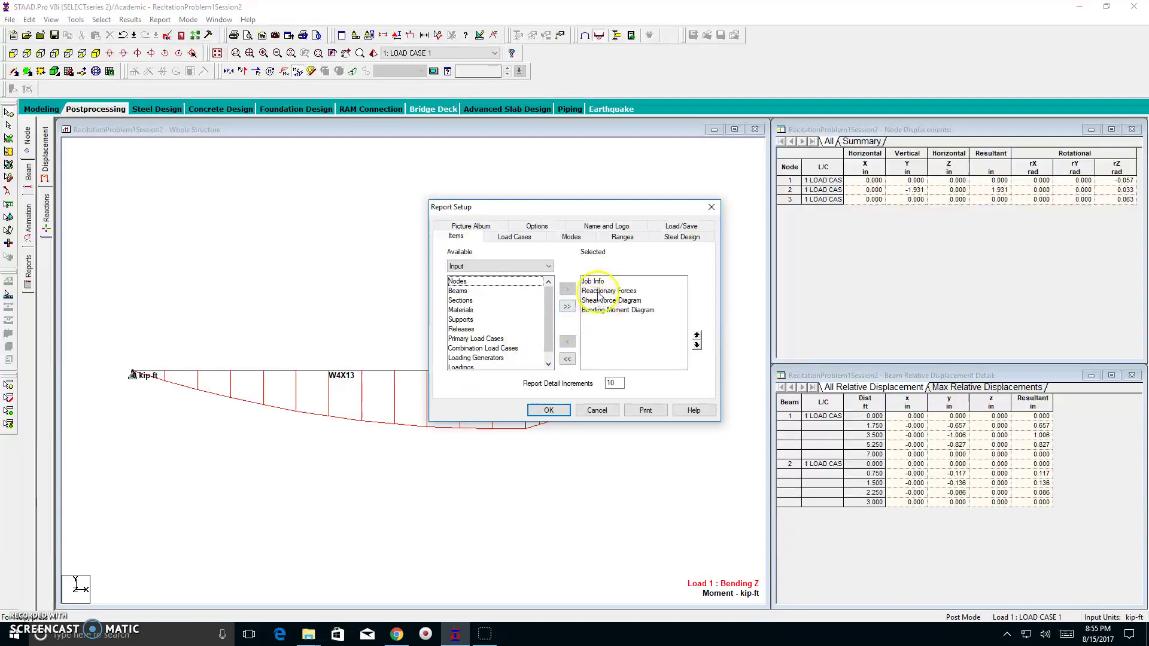
drag(597, 291, 598, 312)
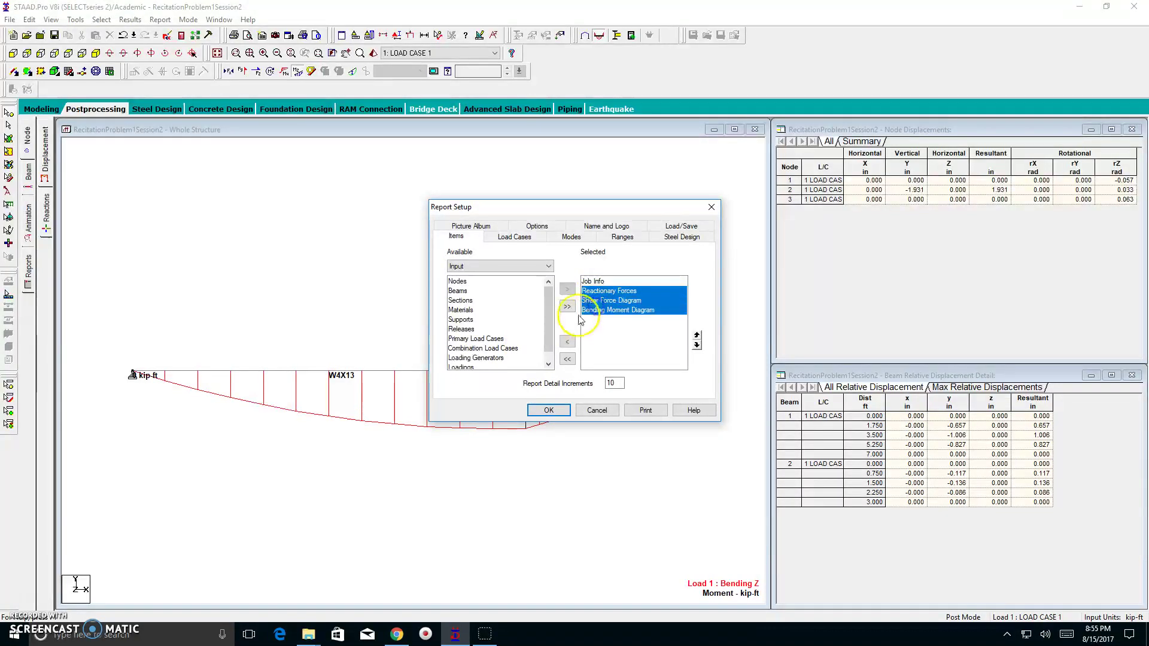
click(568, 342)
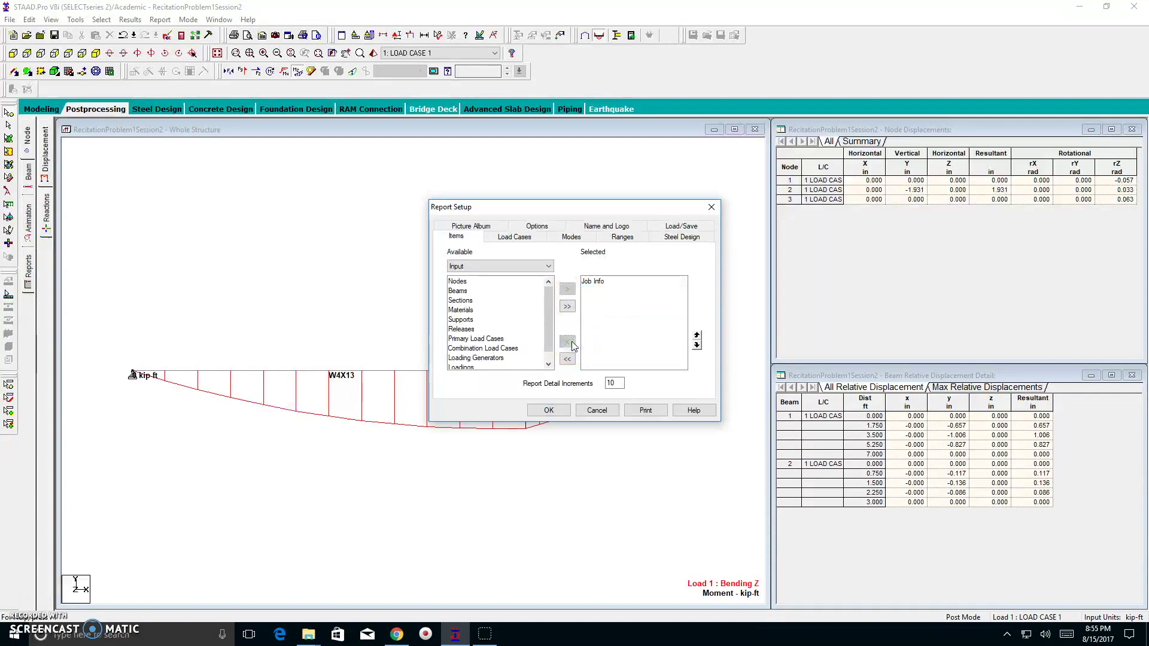
From the Pictures category, add REACTIONARYFORCES, SHEARFORCEDIAGRAM and BENDINGMOMENTDIAGRAM to the report
click(521, 269)
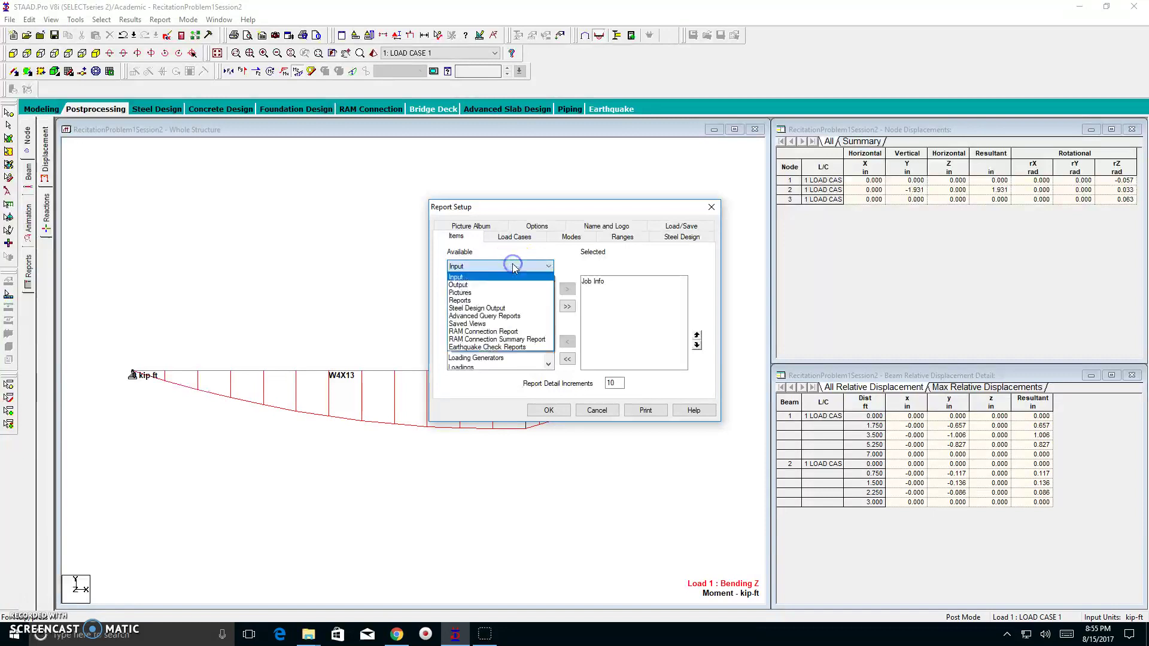
click(492, 294)
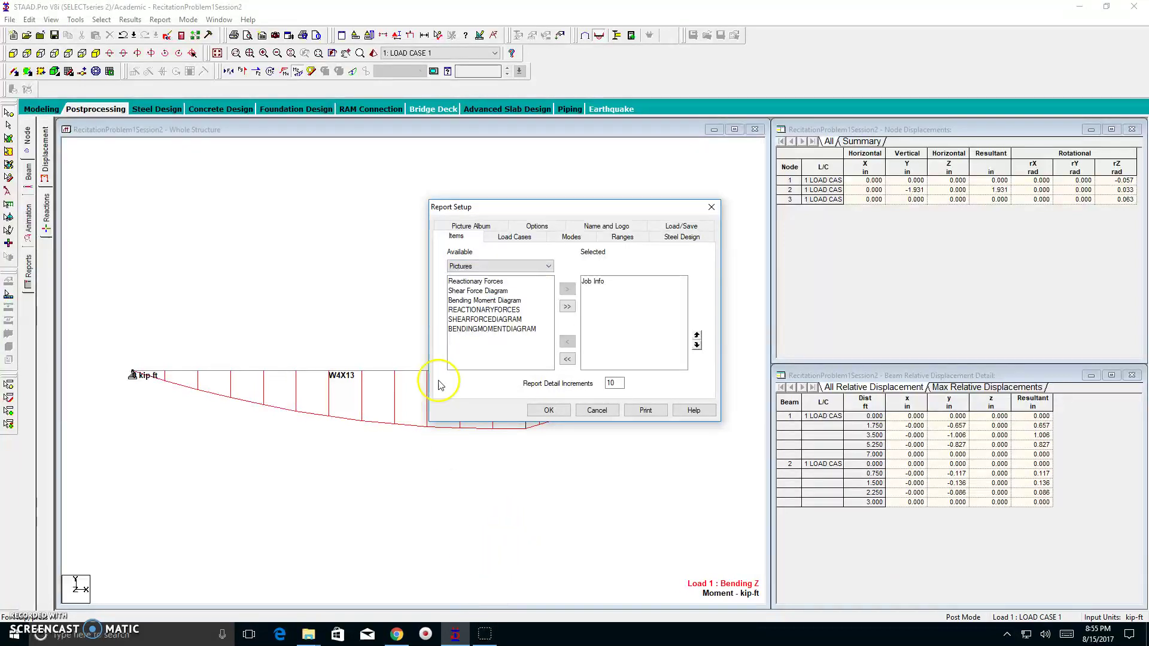
drag(470, 310, 468, 320)
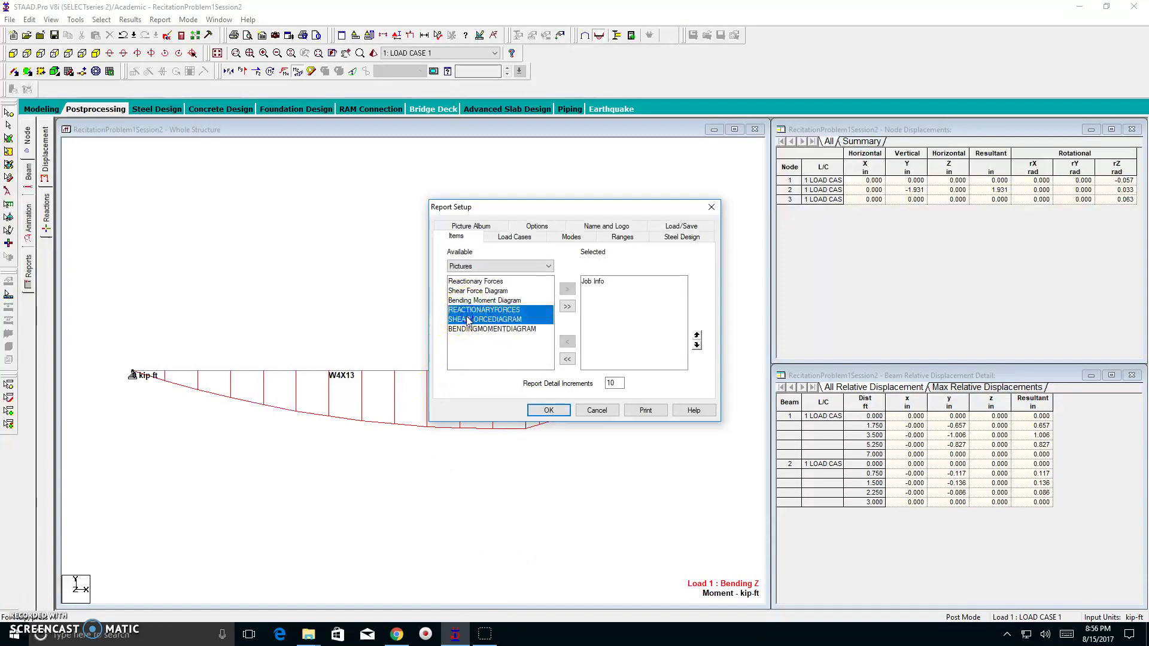
drag(468, 321, 468, 329)
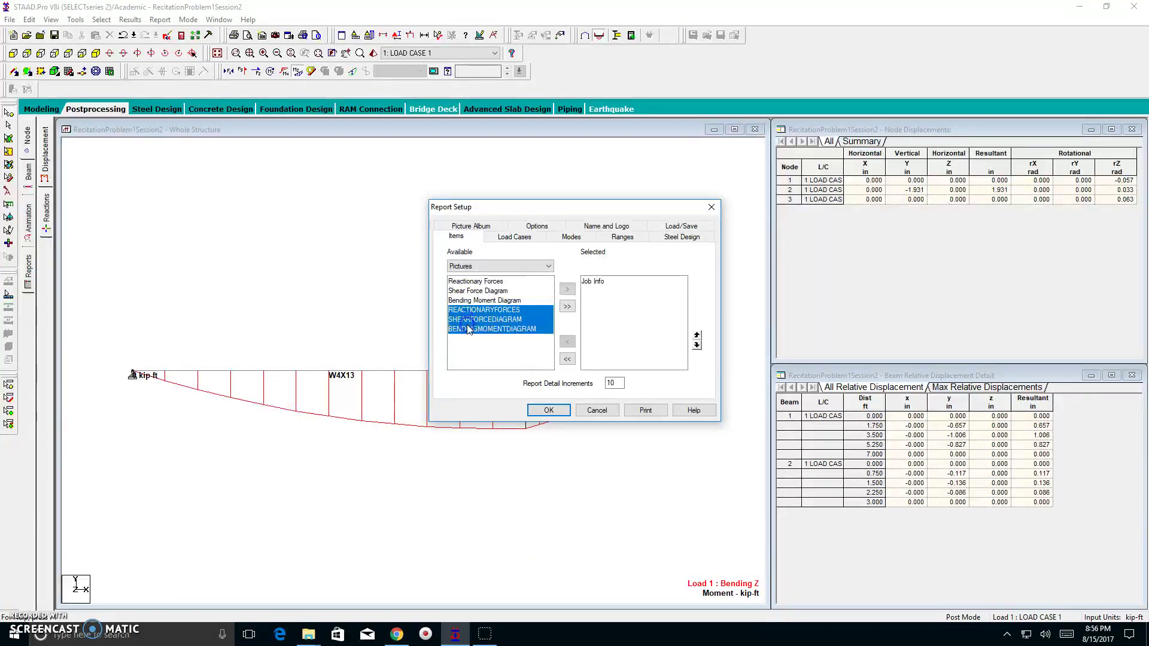
click(468, 312)
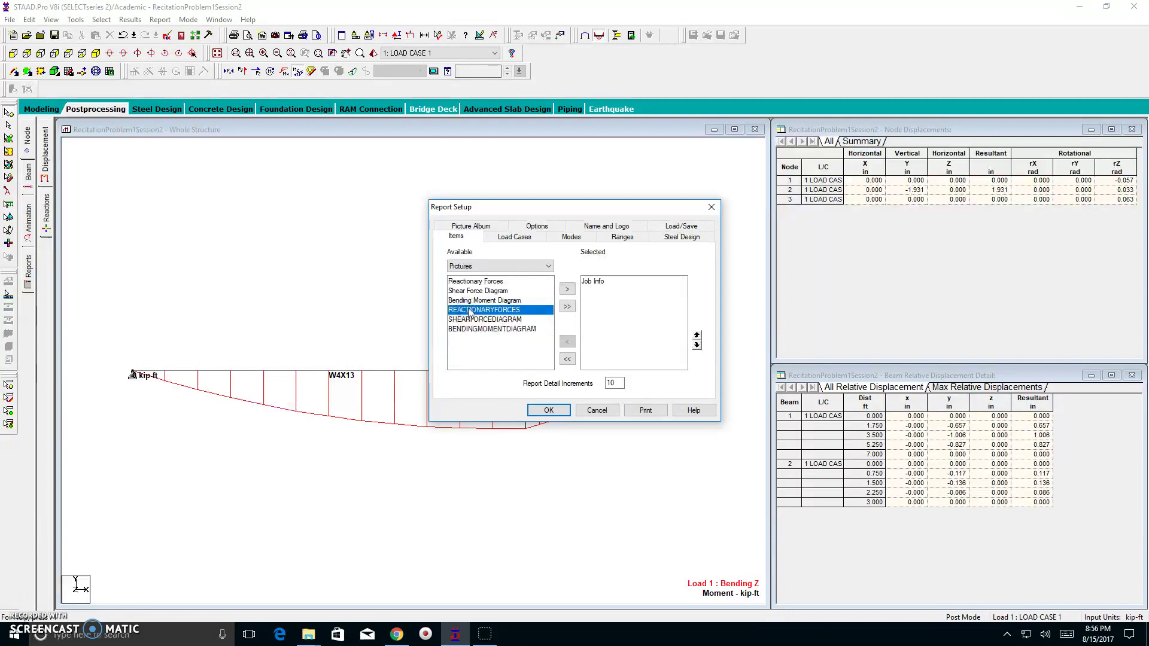
drag(470, 312, 472, 331)
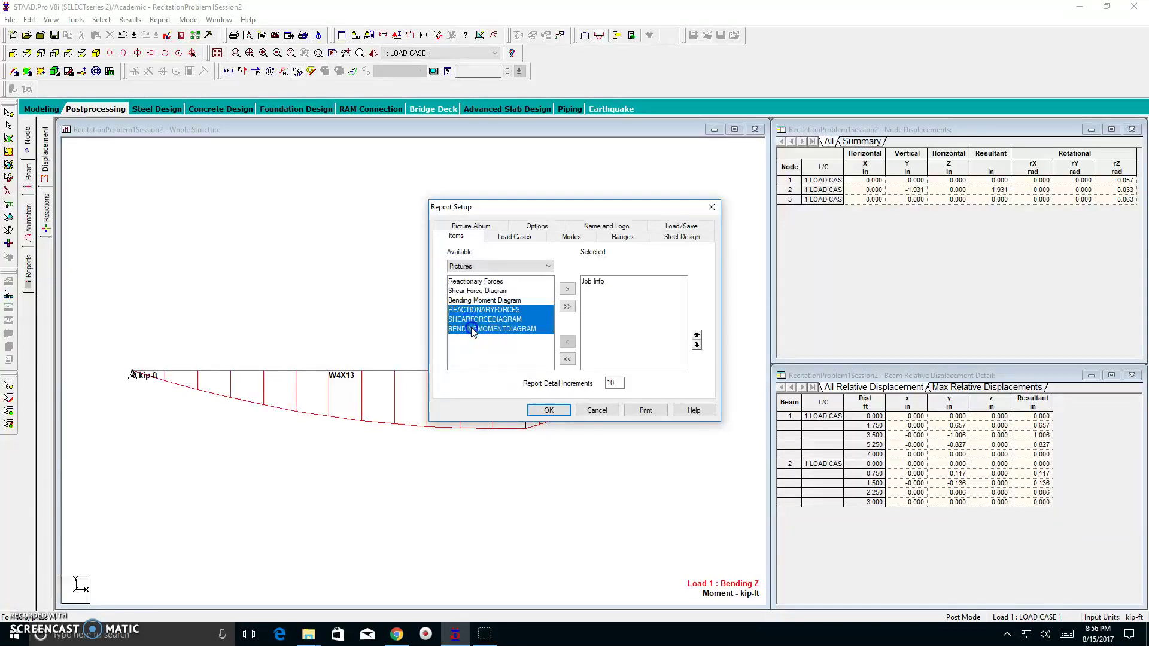
click(567, 294)
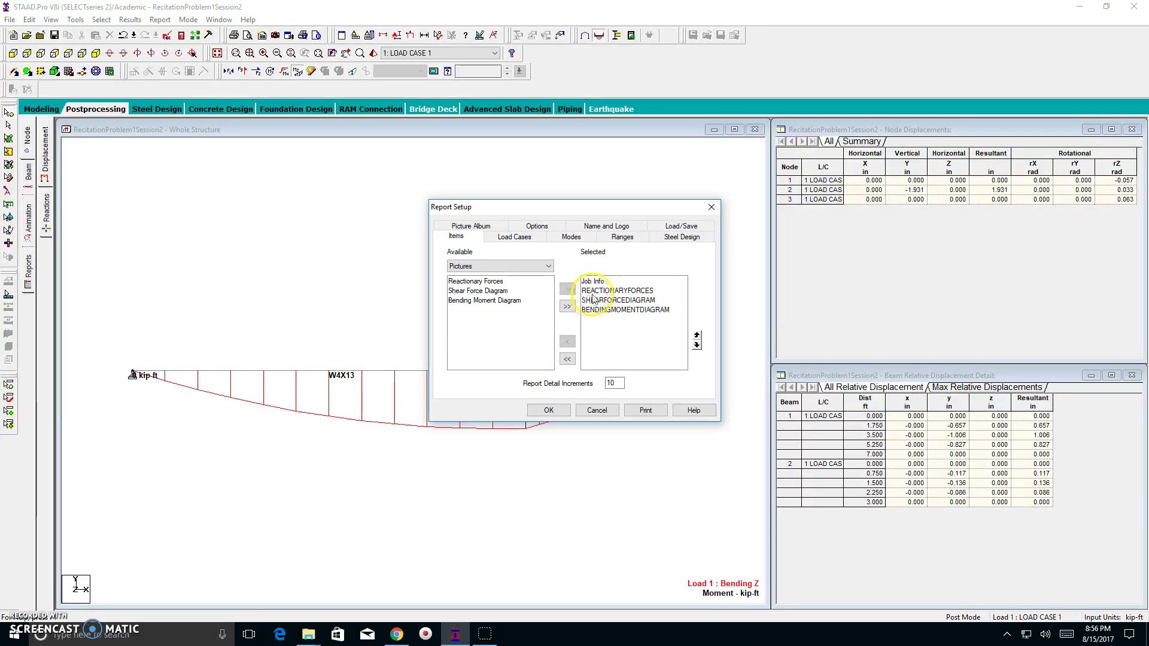
Check the three pictures follow Job Info in order, then apply the report setup
click(592, 281)
click(597, 286)
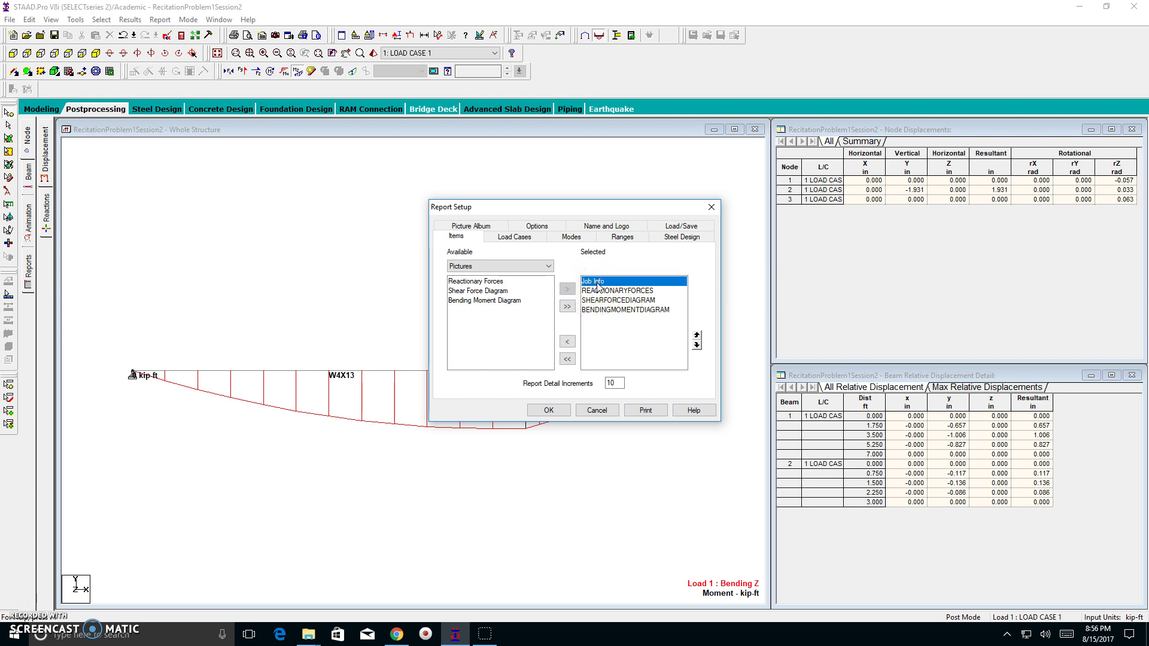
click(589, 288)
click(595, 292)
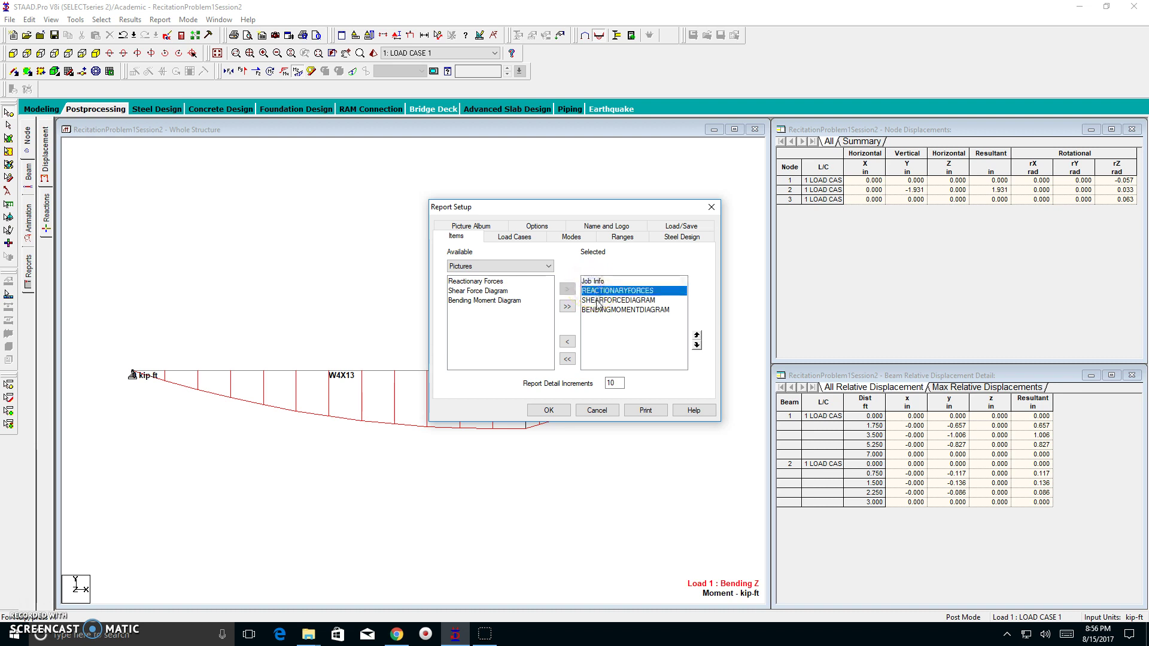
click(597, 301)
click(598, 310)
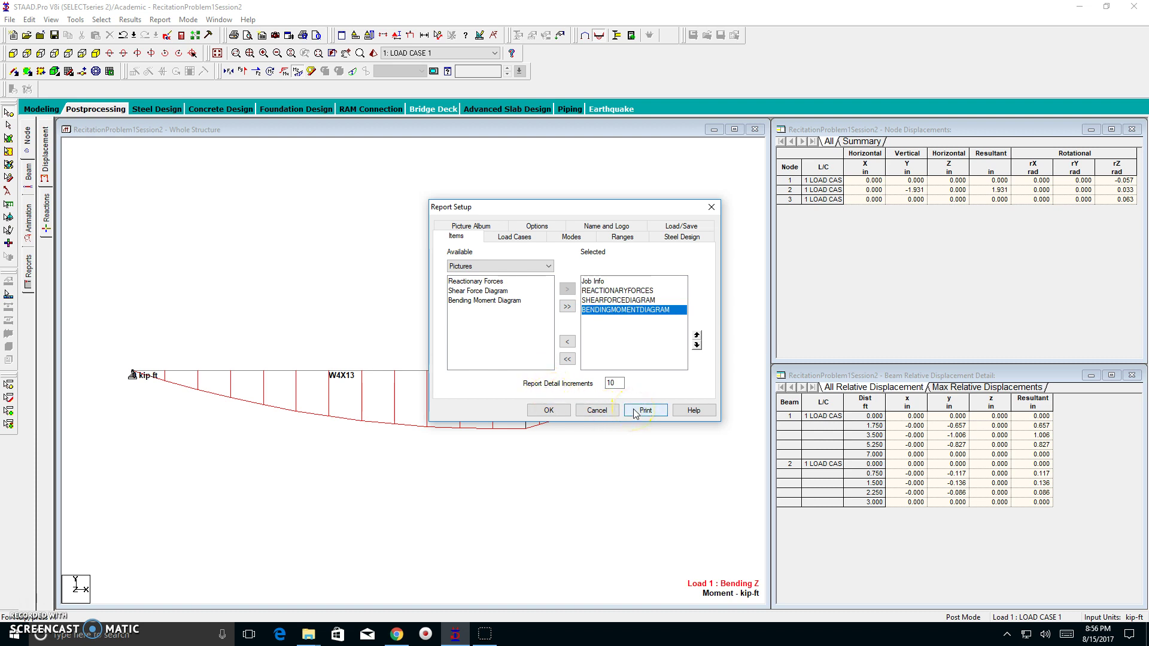
click(547, 412)
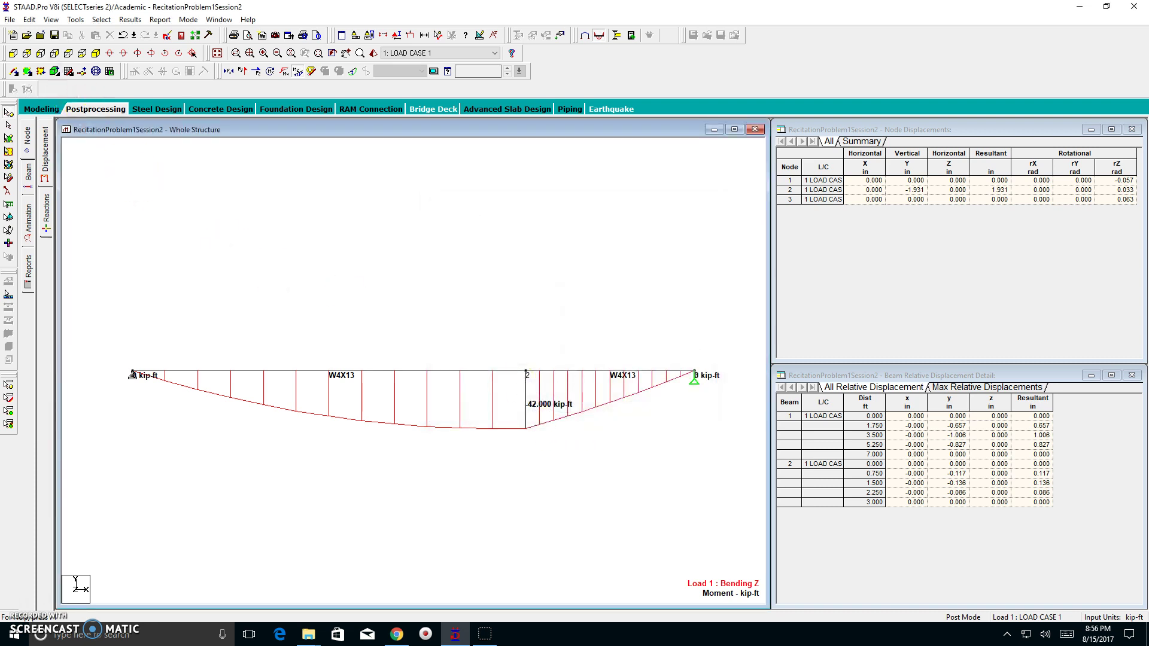
Preview the report and page through sheets for job info, loads, shear and bending moment
click(10, 20)
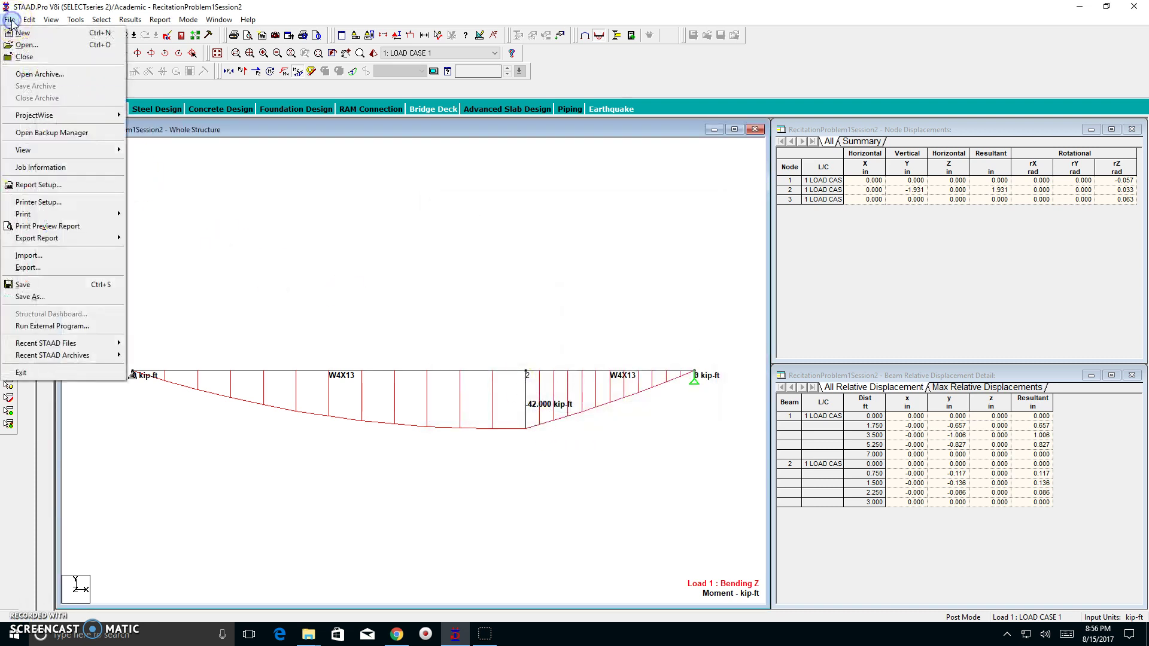
click(45, 227)
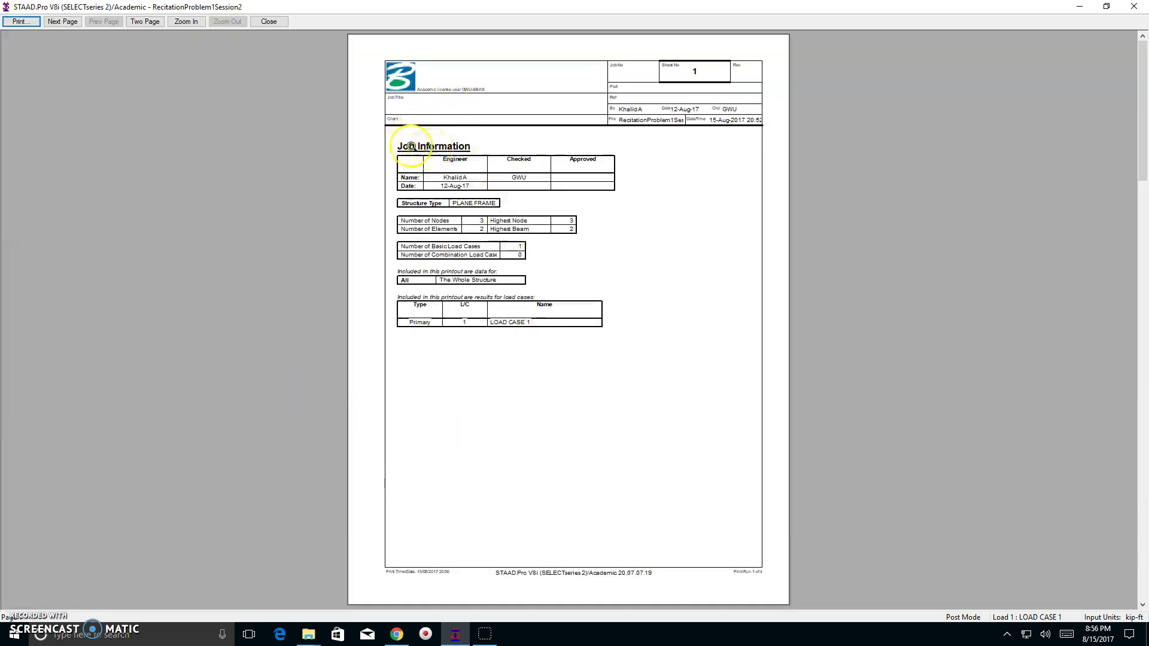
click(70, 24)
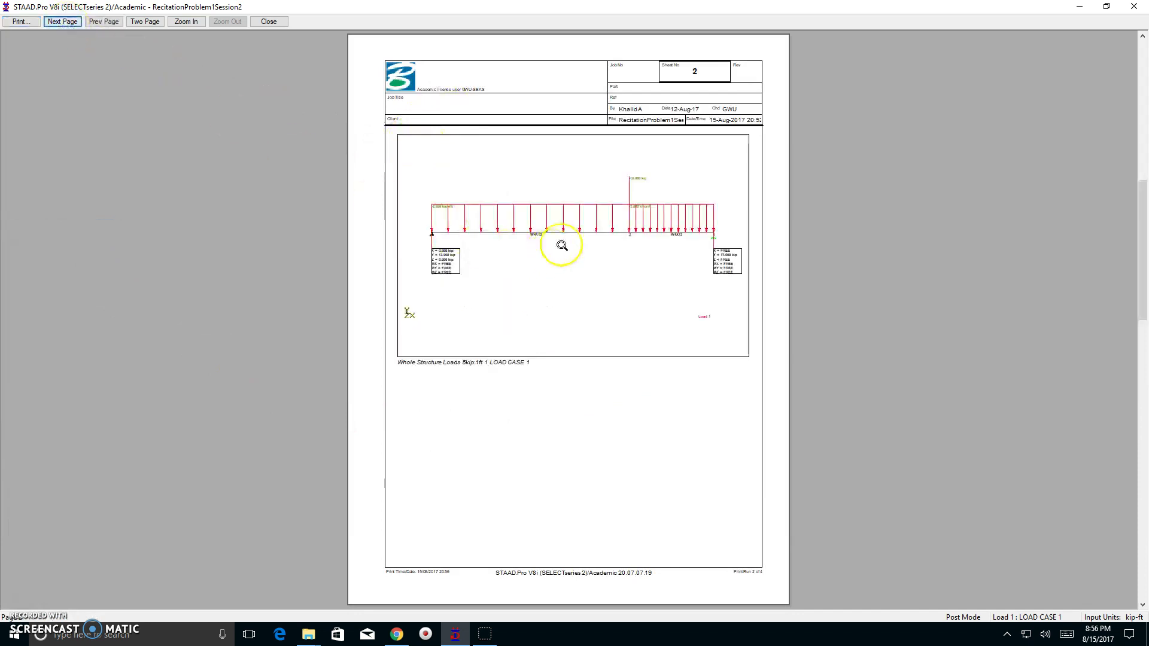
click(54, 25)
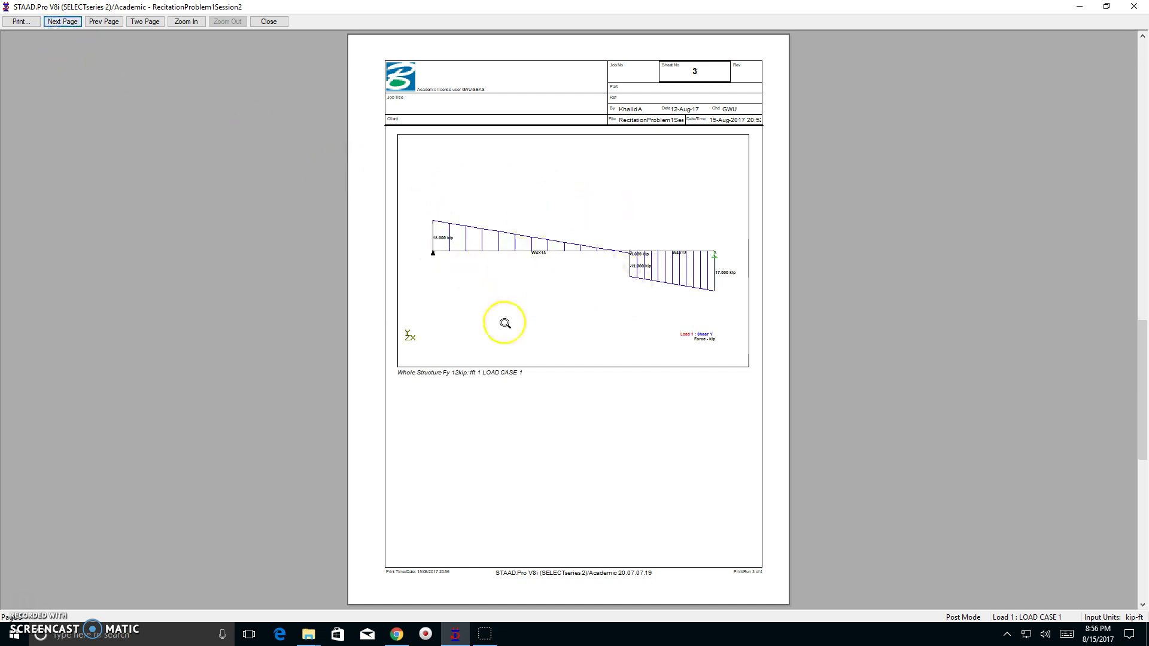
click(70, 21)
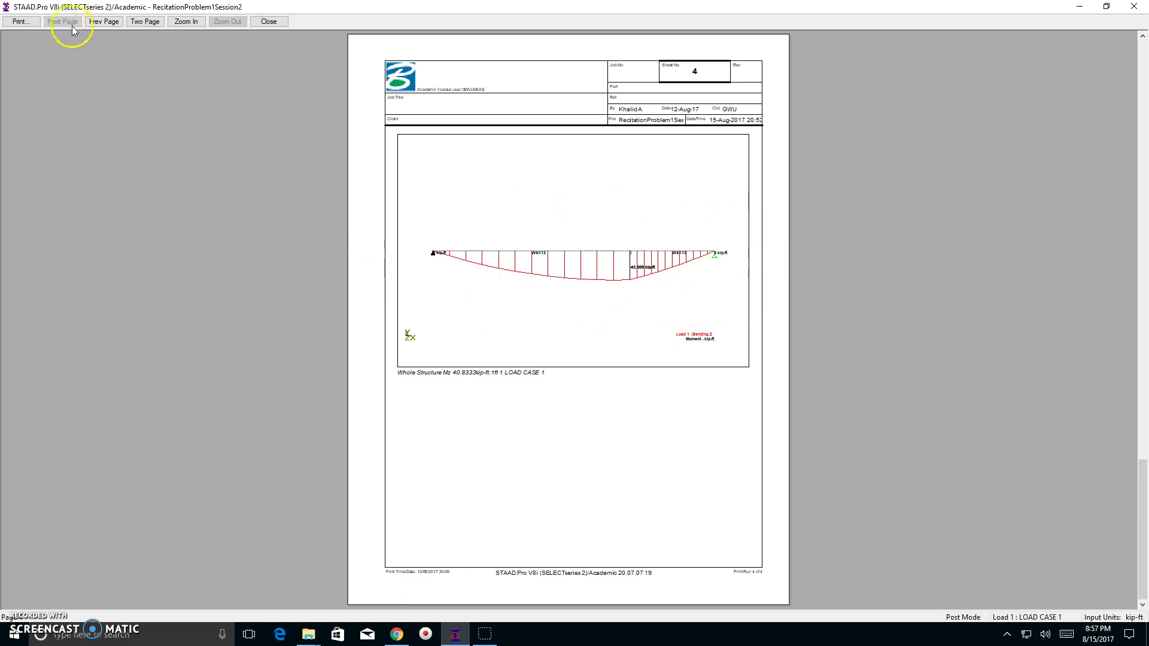
click(101, 22)
Start printing the report with Microsoft Print to PDF chosen as the printer
click(100, 23)
click(21, 22)
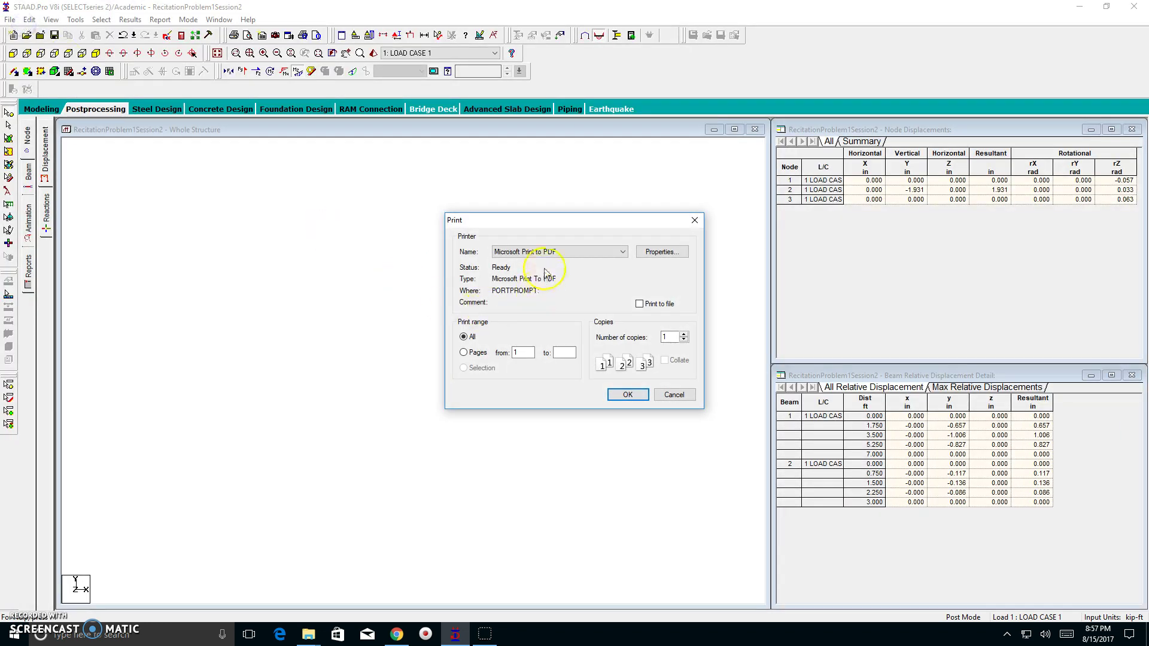
click(537, 252)
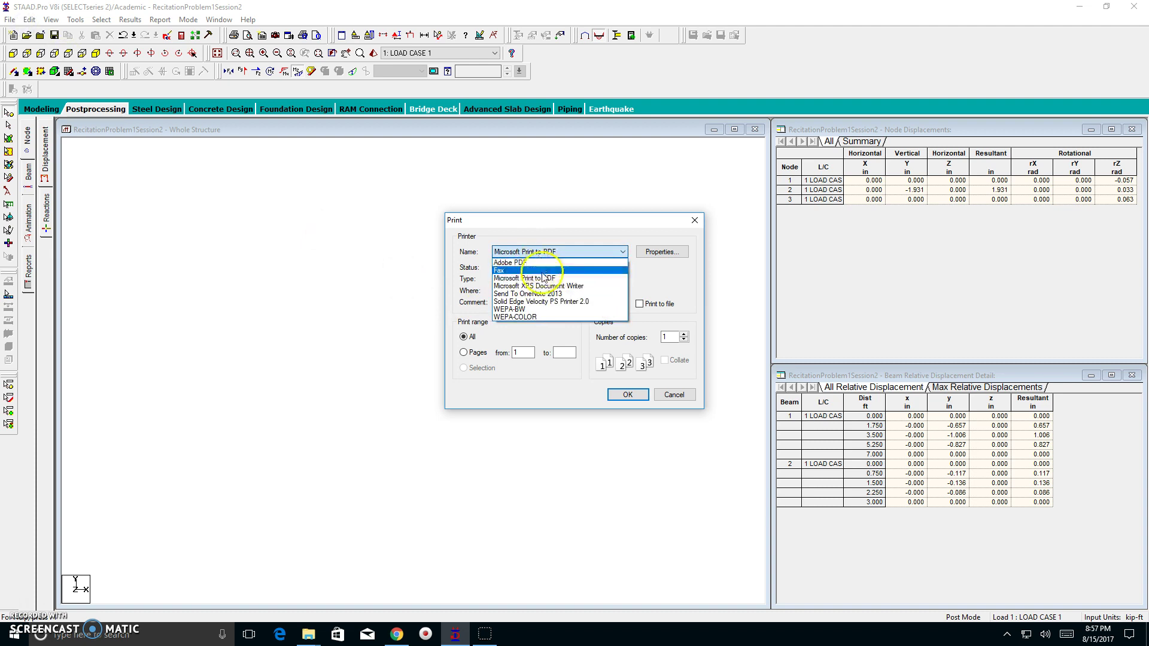
click(544, 279)
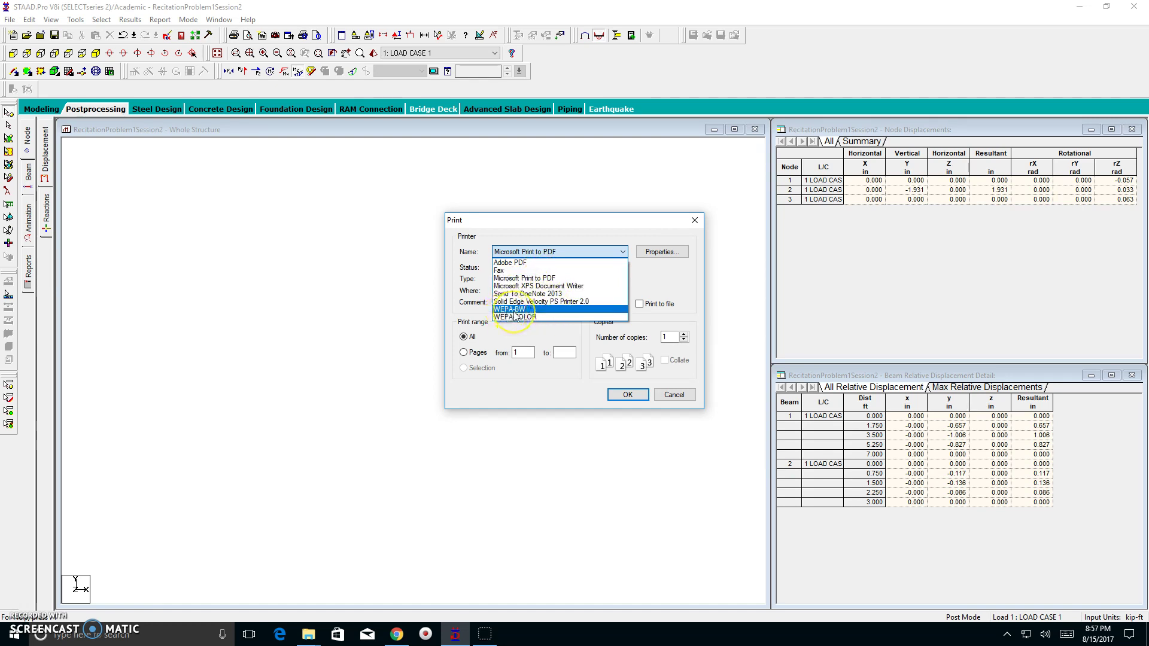
click(518, 281)
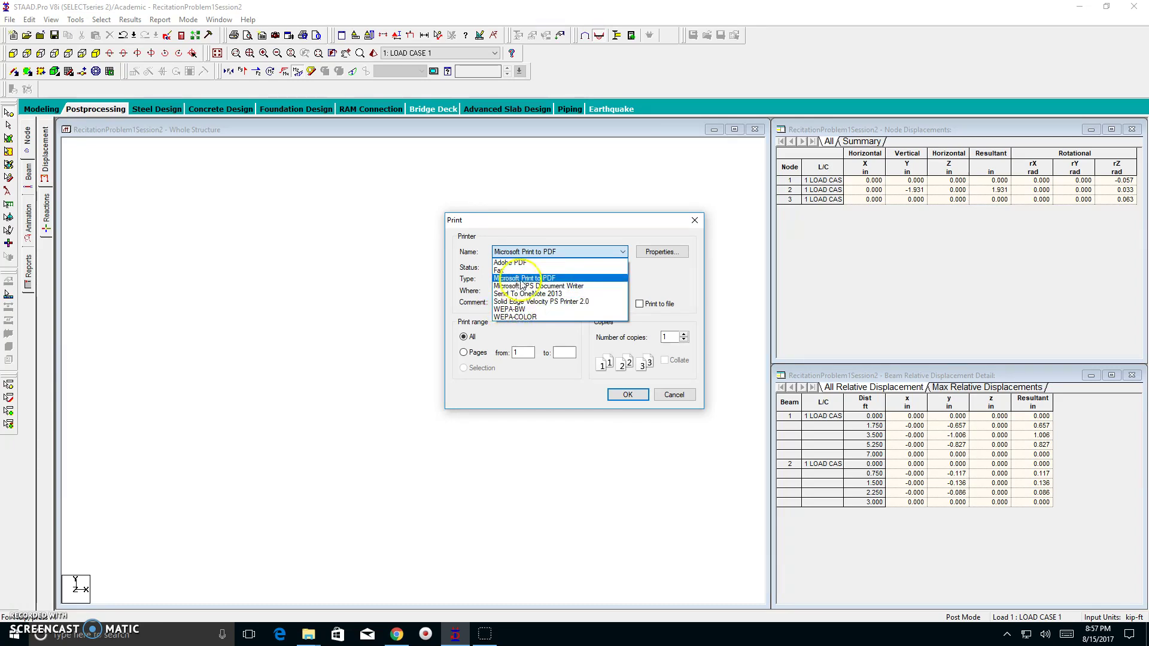
click(526, 278)
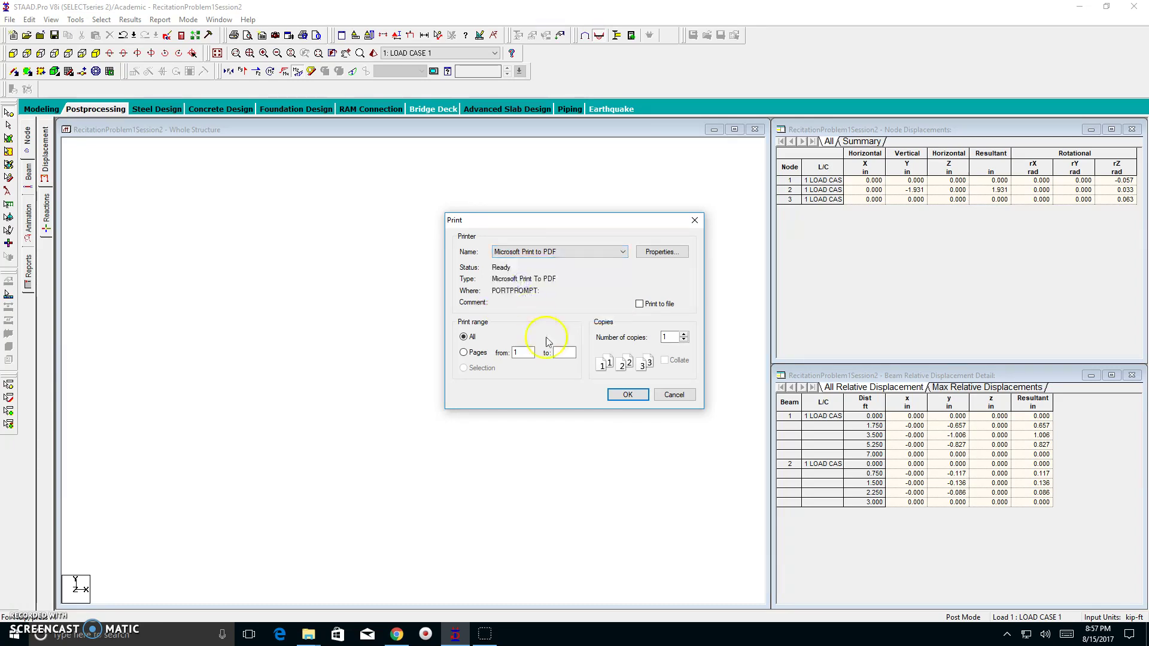
Print the four-sheet report to a PDF file saved as ExampleHomework
click(627, 394)
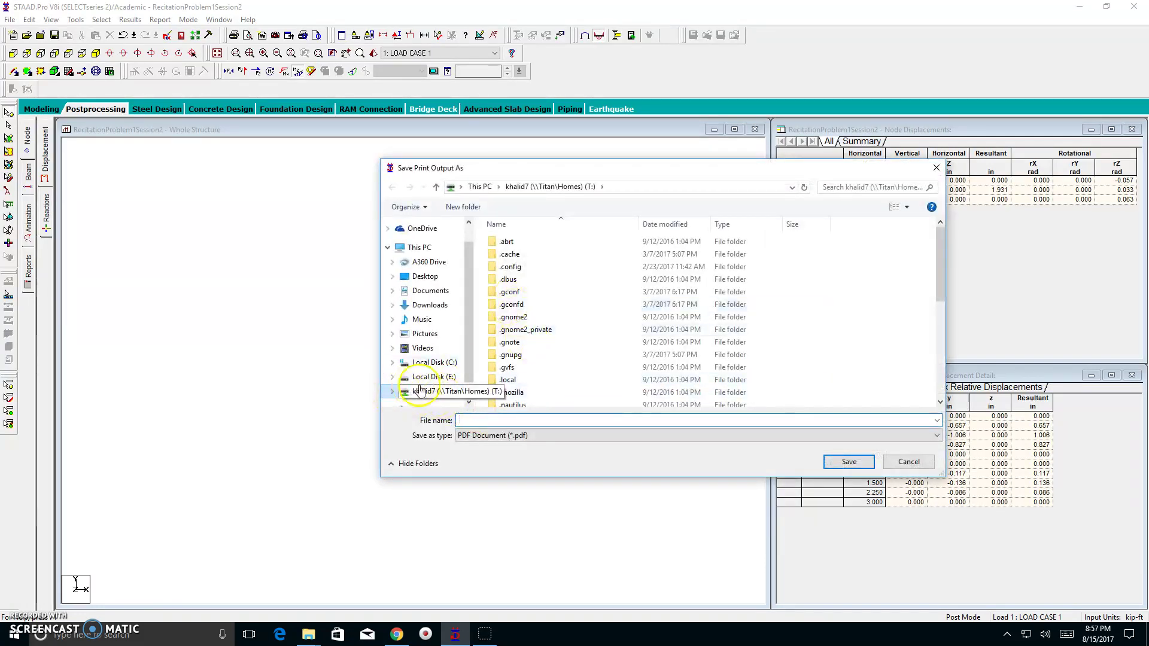
click(488, 419)
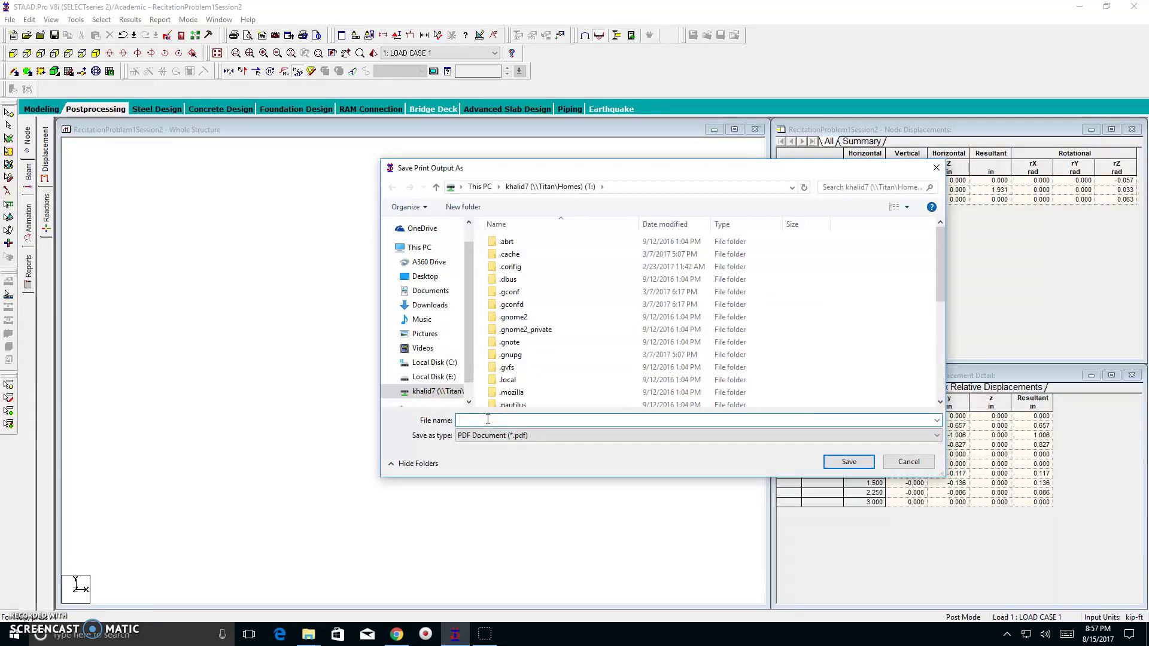
text(ExampleHomework)
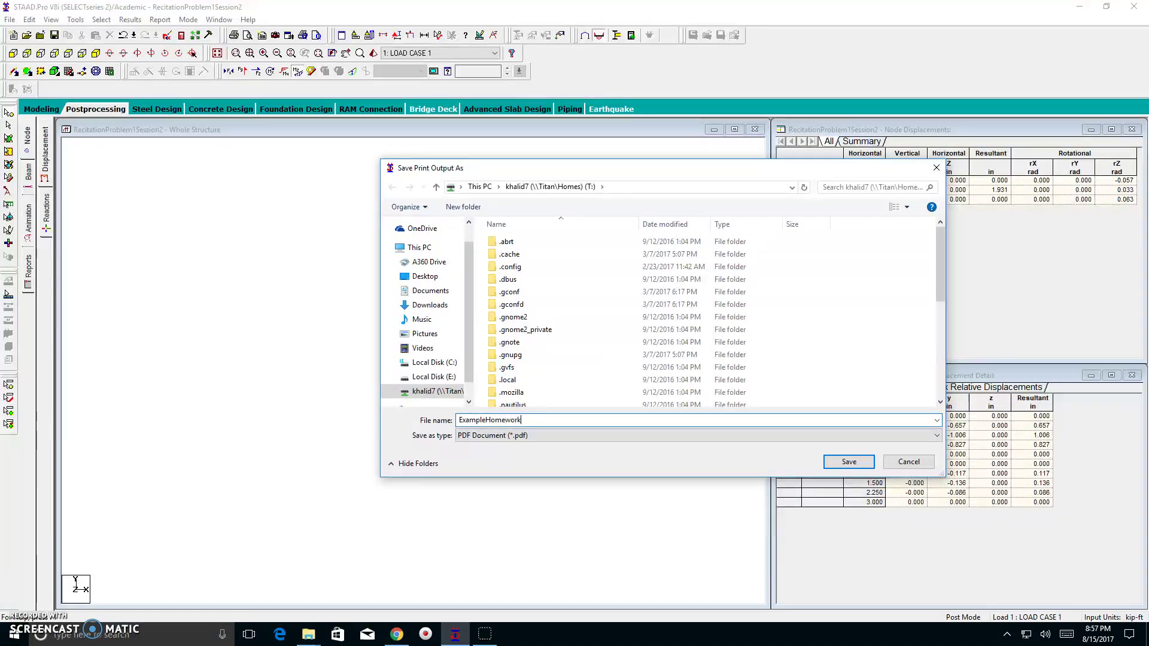
click(849, 461)
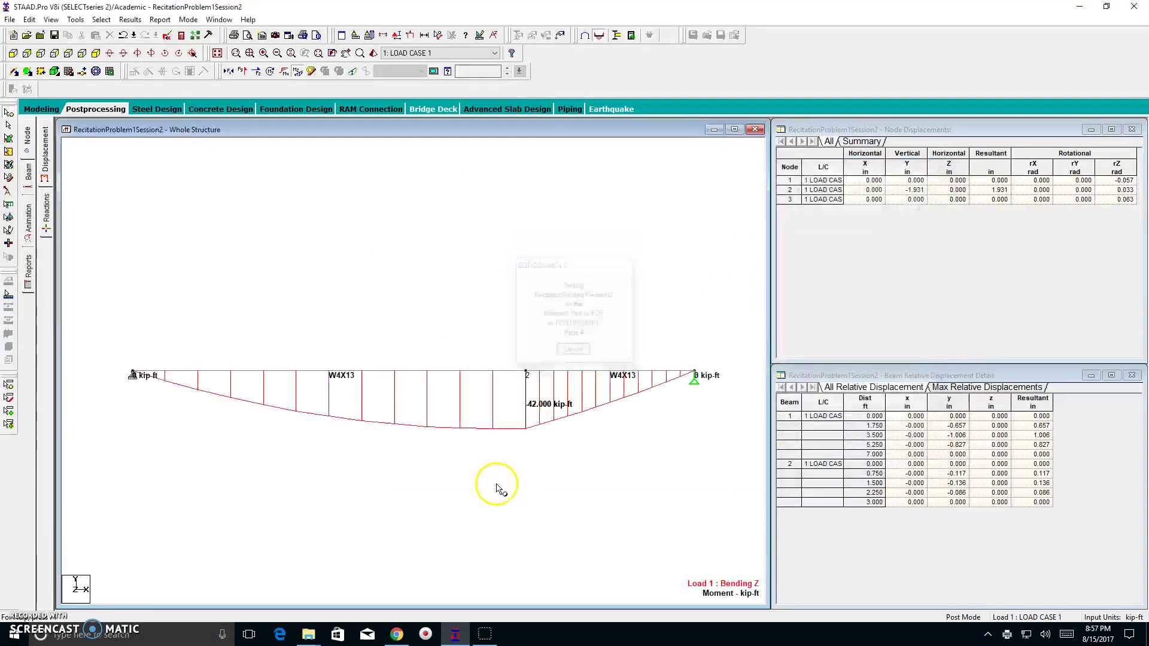
Bring up the home drive folder, refresh it, and select ExampleHomework.pdf
click(306, 639)
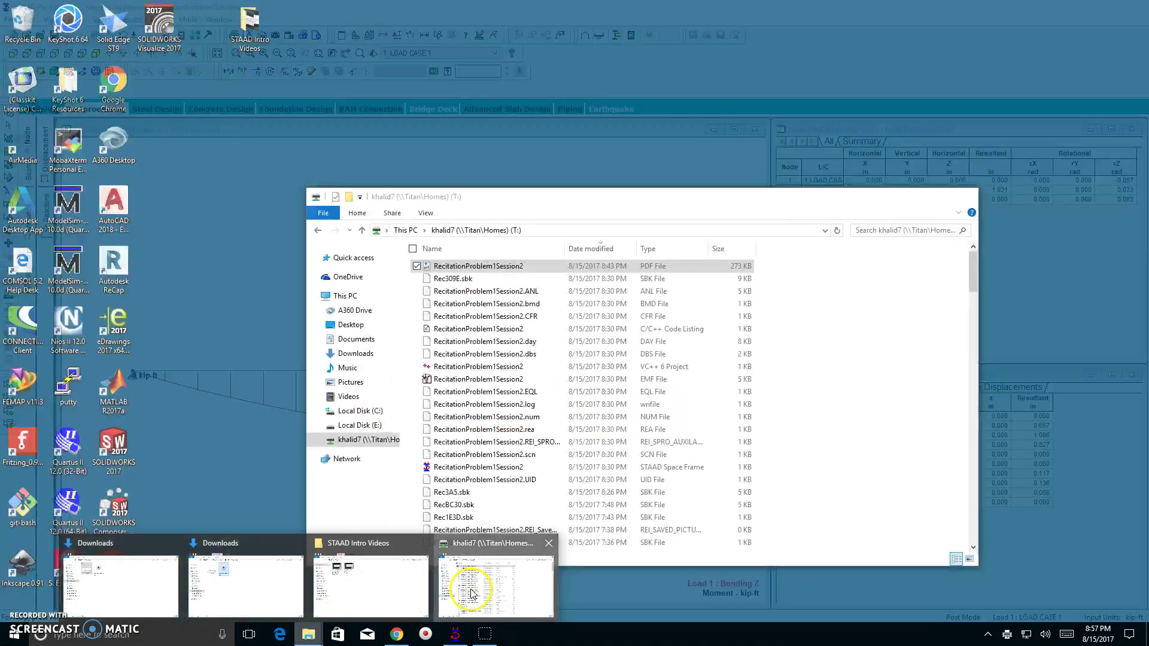
click(455, 609)
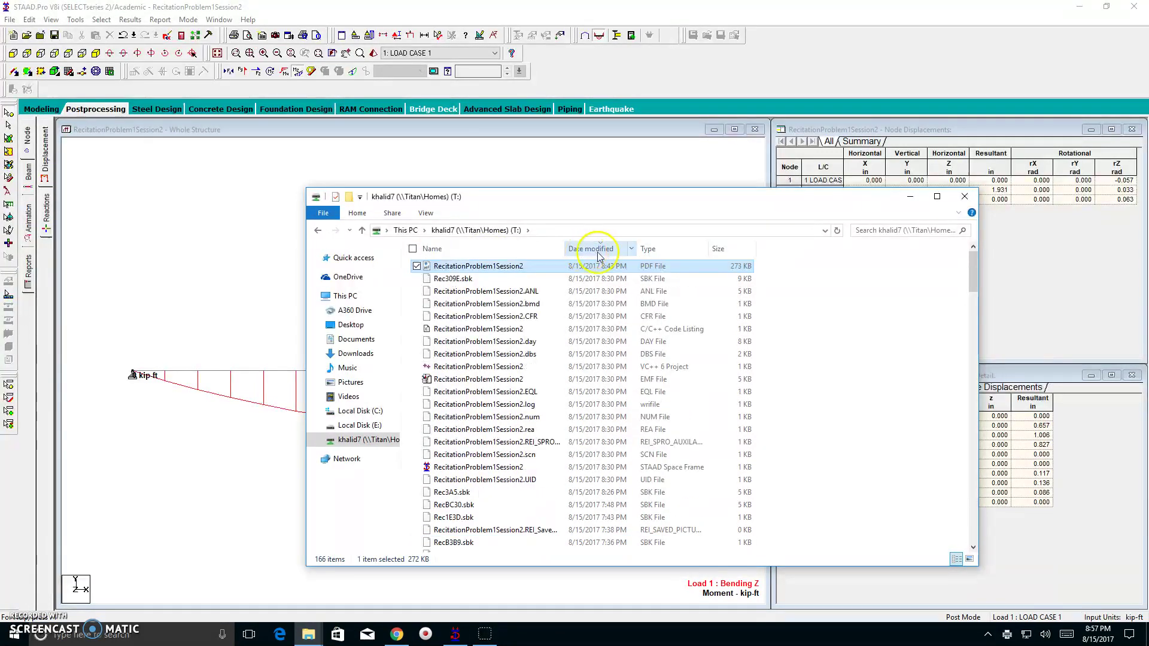
click(837, 230)
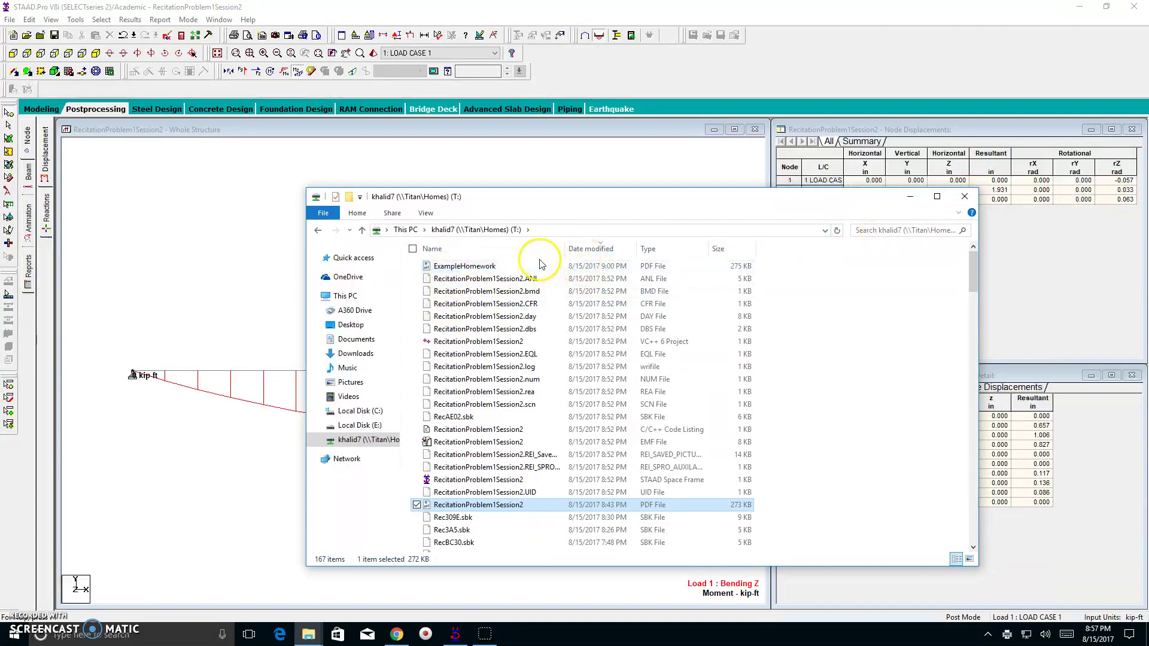
click(462, 268)
Open ExampleHomework.pdf in Edge and scroll down through the pages and back up
double_click(462, 268)
scroll(473, 226, down, 5)
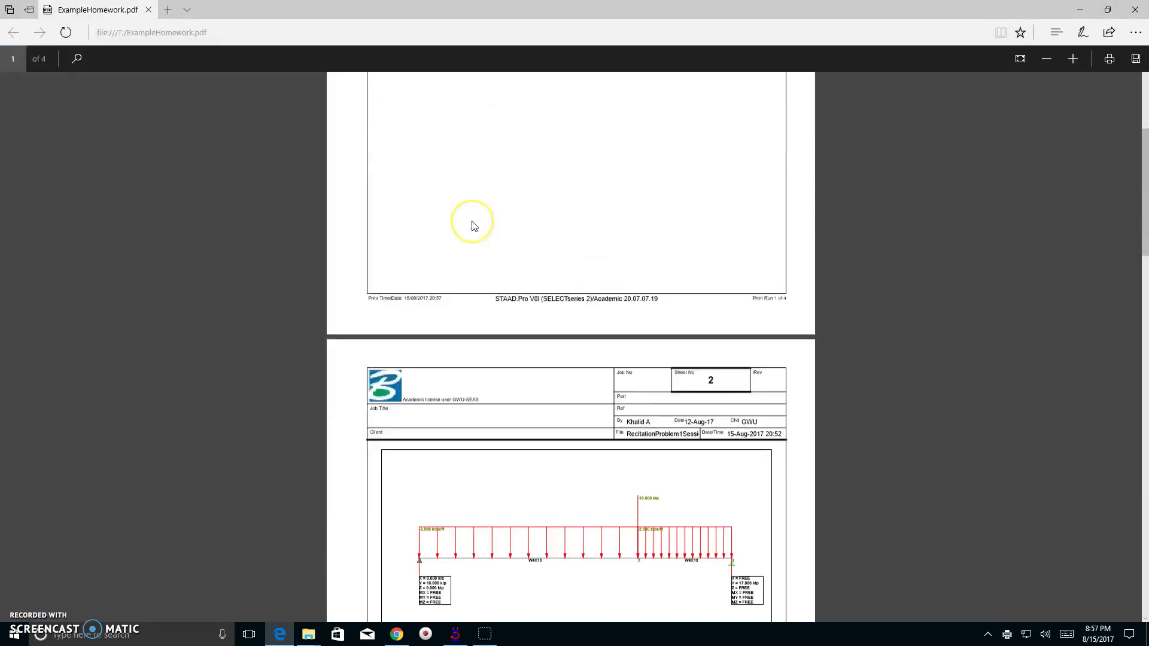
scroll(472, 225, down, 7)
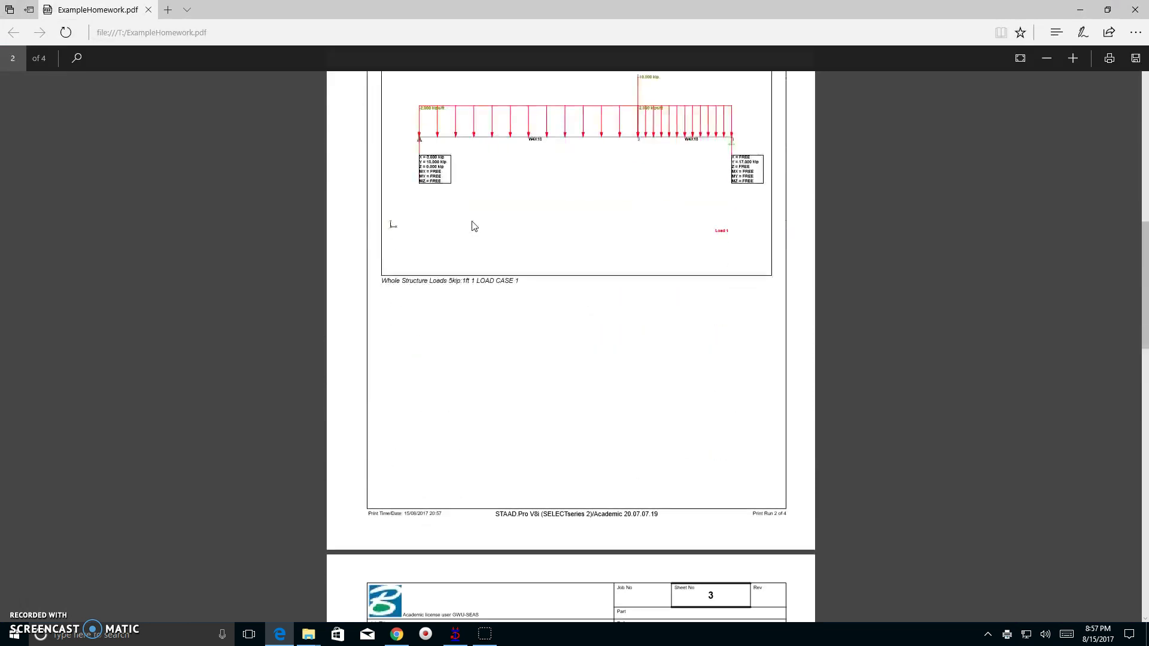
scroll(474, 226, down, 10)
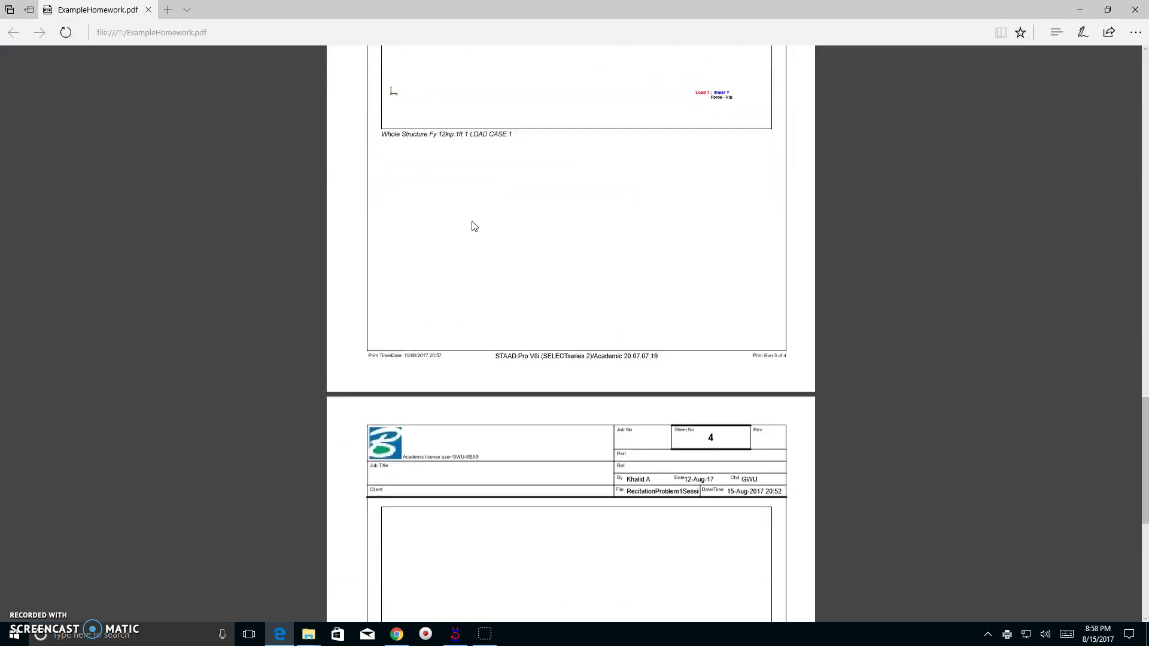
scroll(473, 226, up, 10)
click(596, 105)
scroll(539, 120, up, 8)
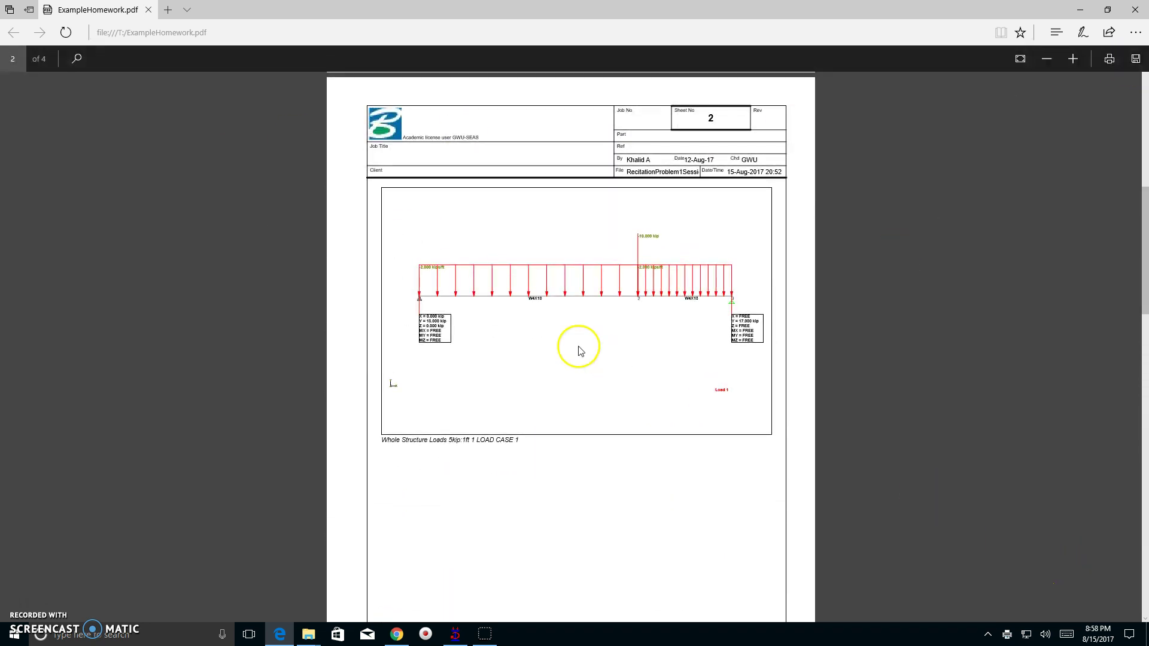
scroll(445, 351, up, 6)
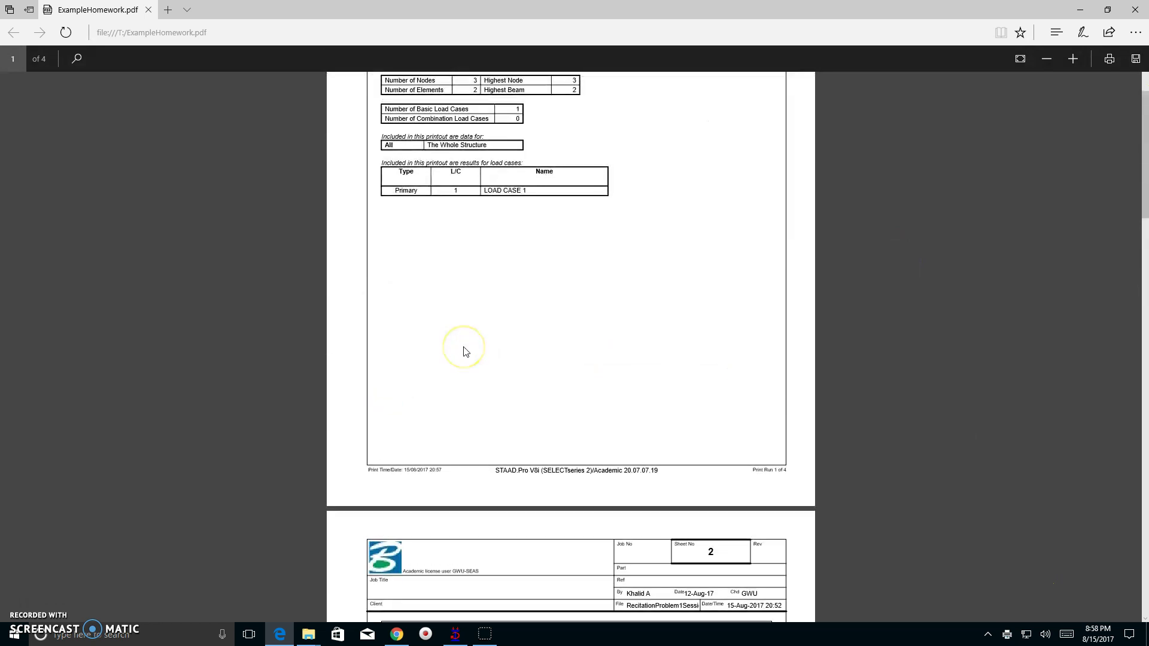
scroll(465, 351, up, 3)
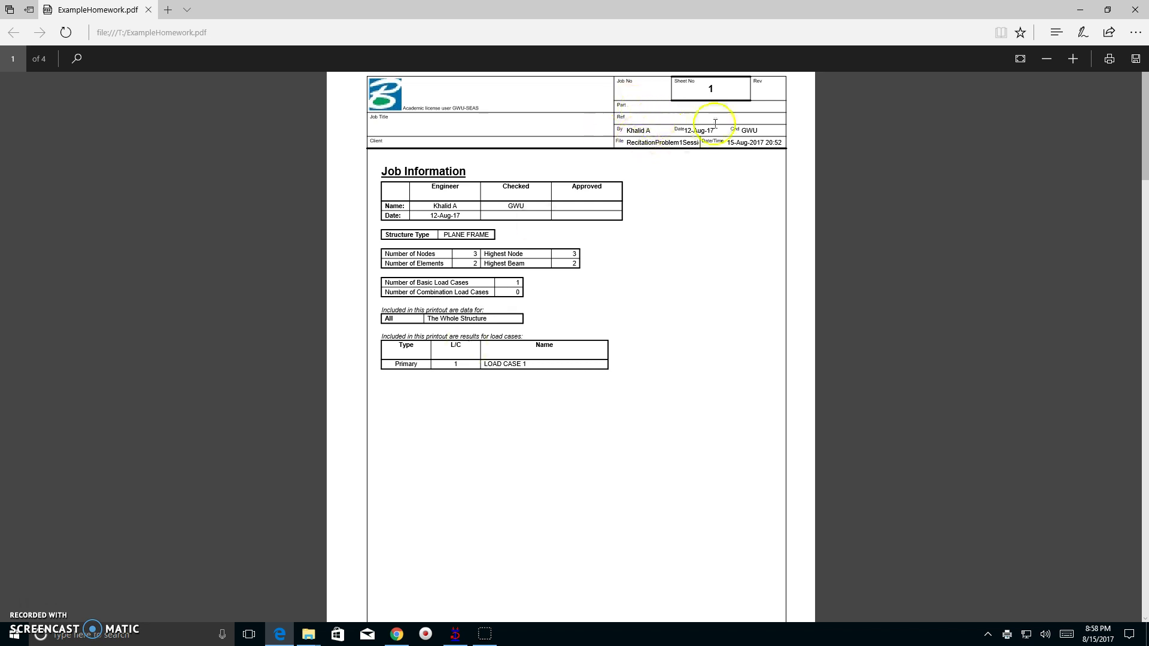
Scroll down again to recheck the loads, shear and bending moment sheets
scroll(659, 163, down, 6)
scroll(653, 171, down, 6)
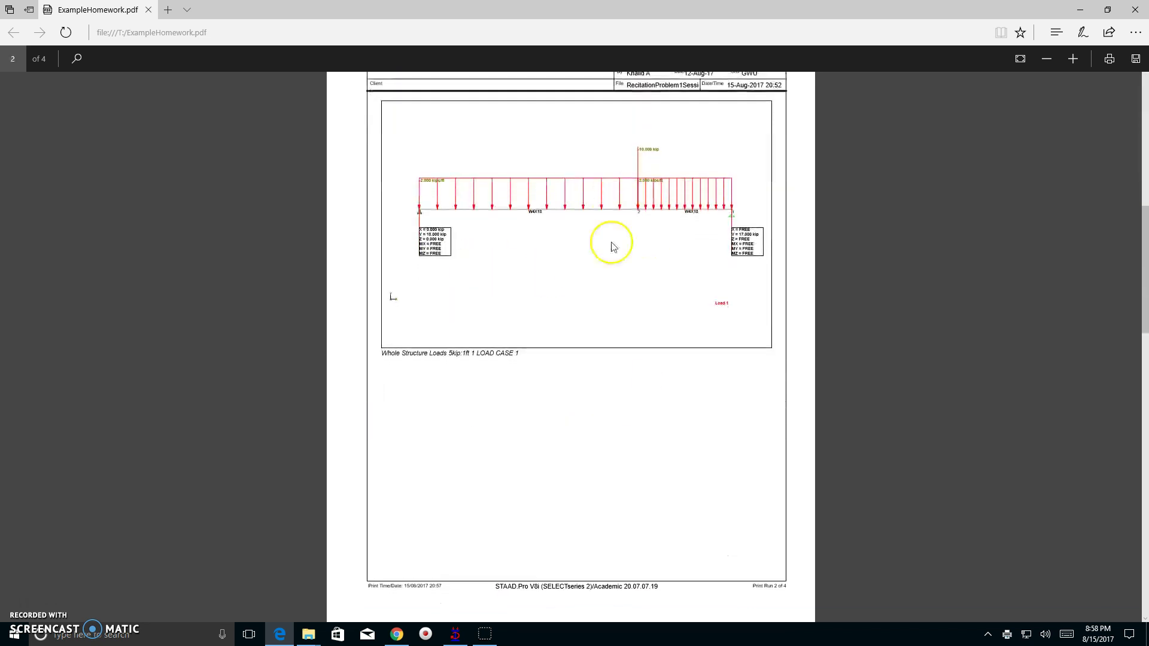
scroll(622, 233, down, 6)
scroll(665, 381, down, 10)
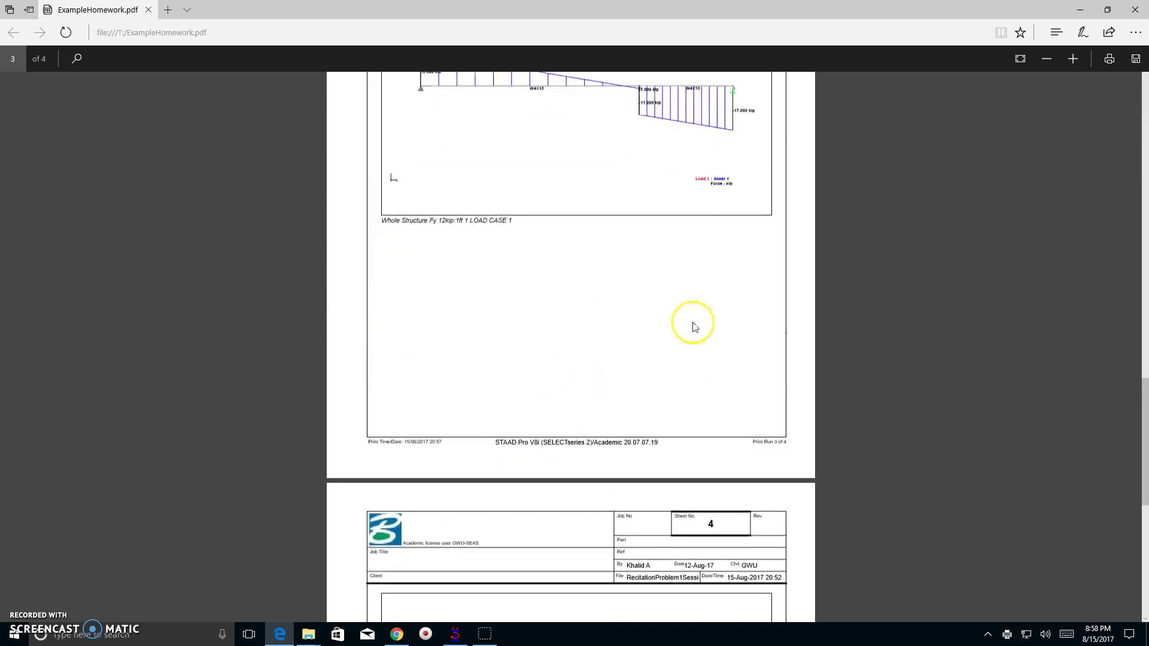
scroll(620, 406, down, 3)
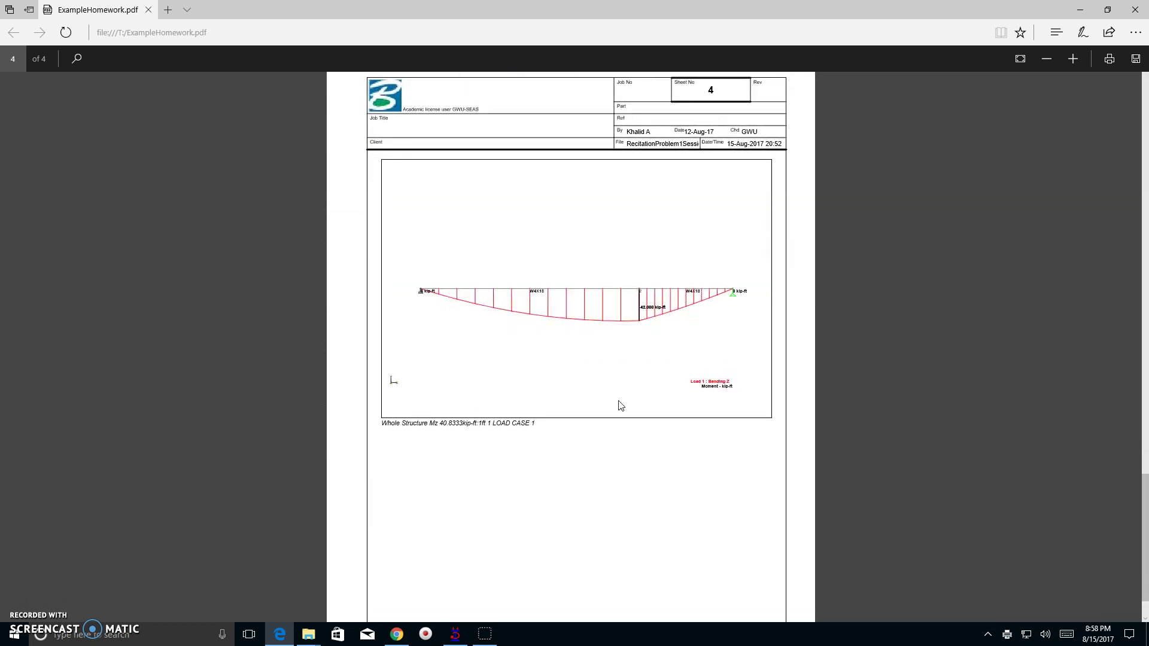
scroll(621, 406, up, 20)
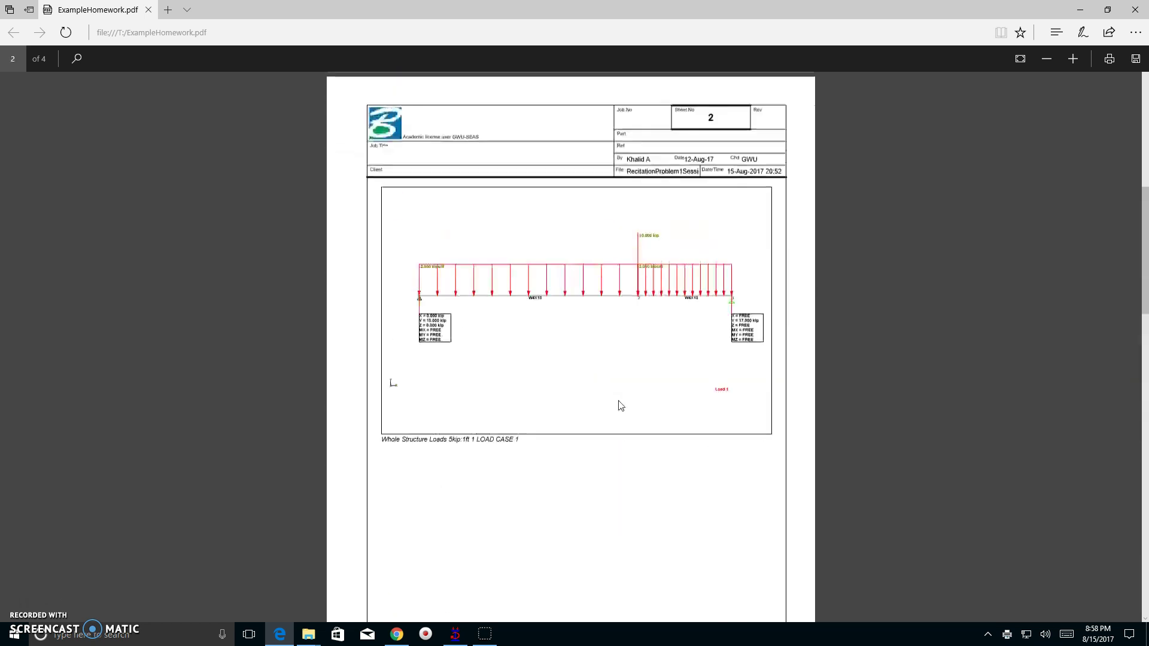
mouse_move(607, 392)
mouse_down()
mouse_move(598, 380)
mouse_move(495, 490)
mouse_up()
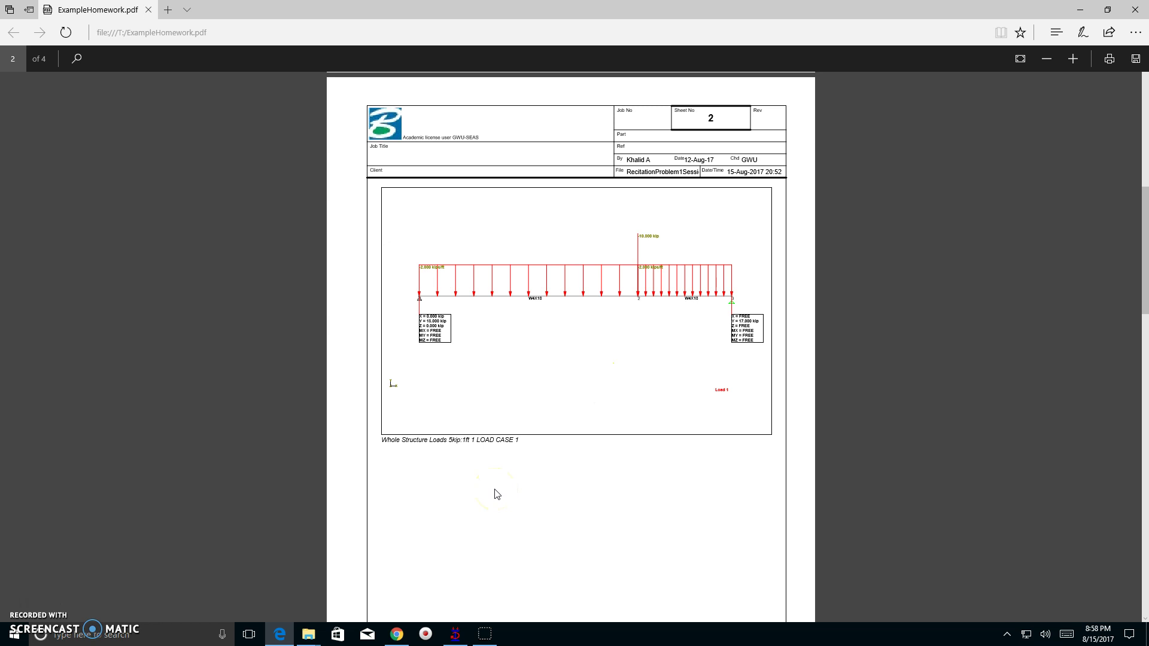
scroll(497, 494, up, 12)
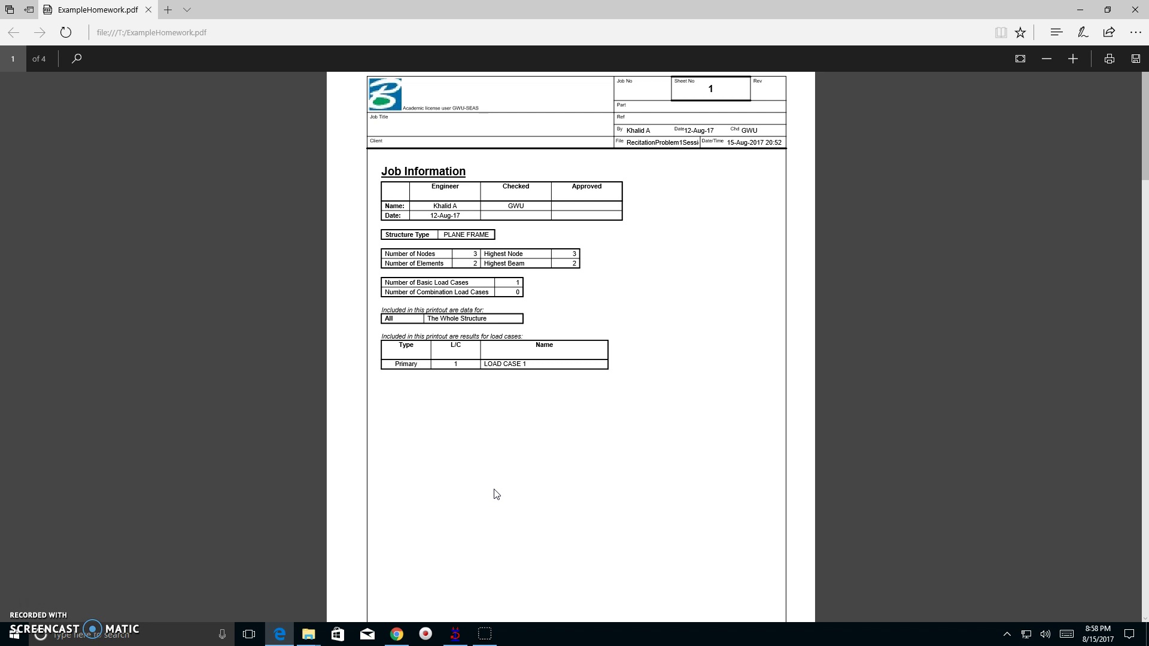
scroll(496, 494, down, 9)
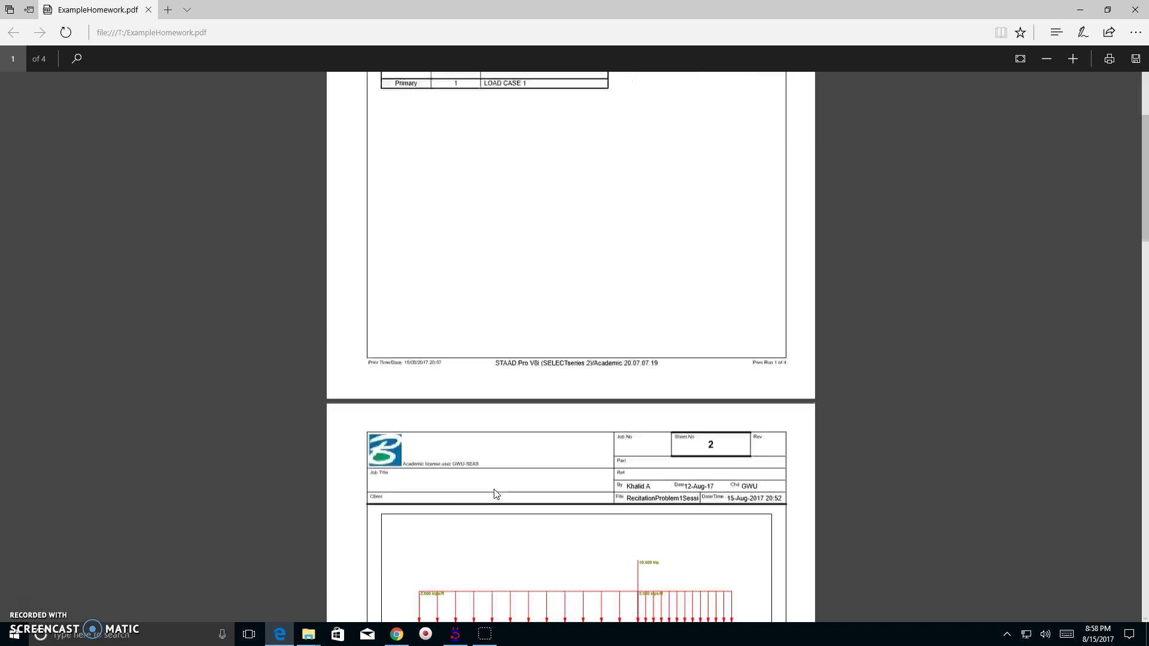
click(518, 479)
scroll(520, 481, down, 1)
scroll(522, 481, down, 3)
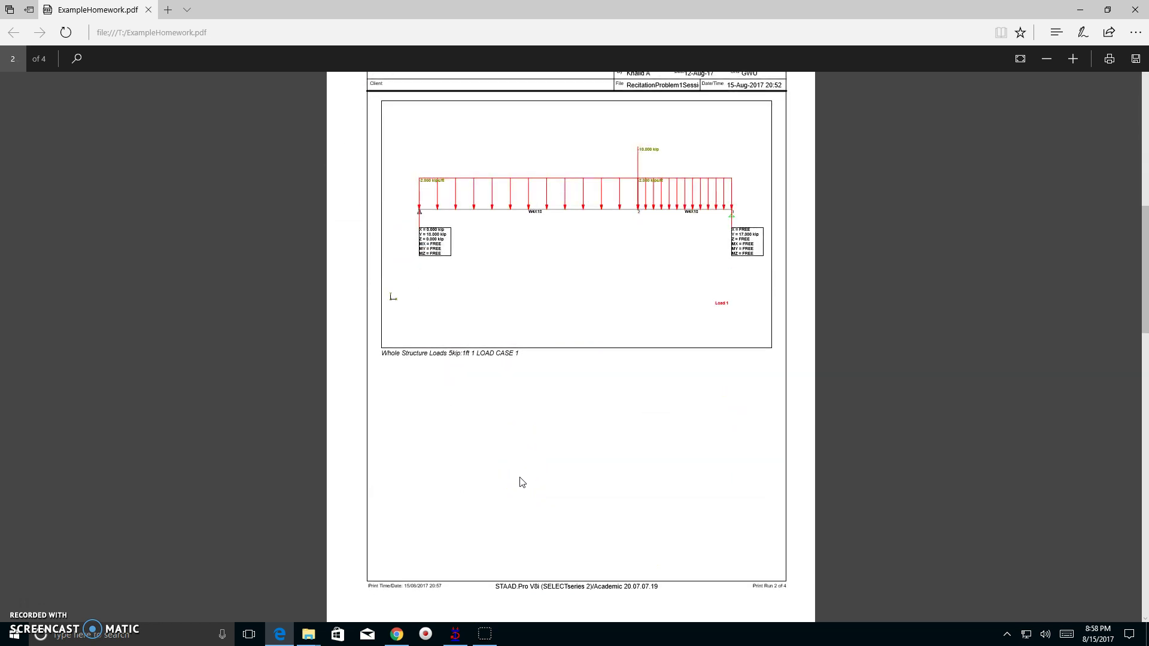
scroll(522, 481, down, 3)
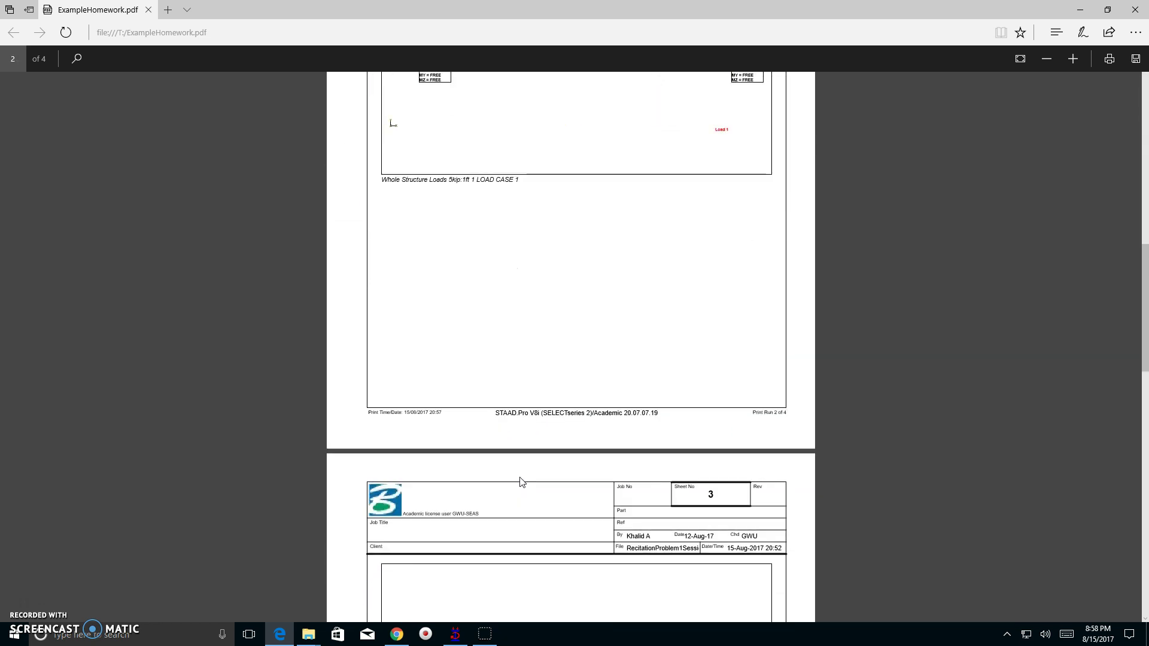